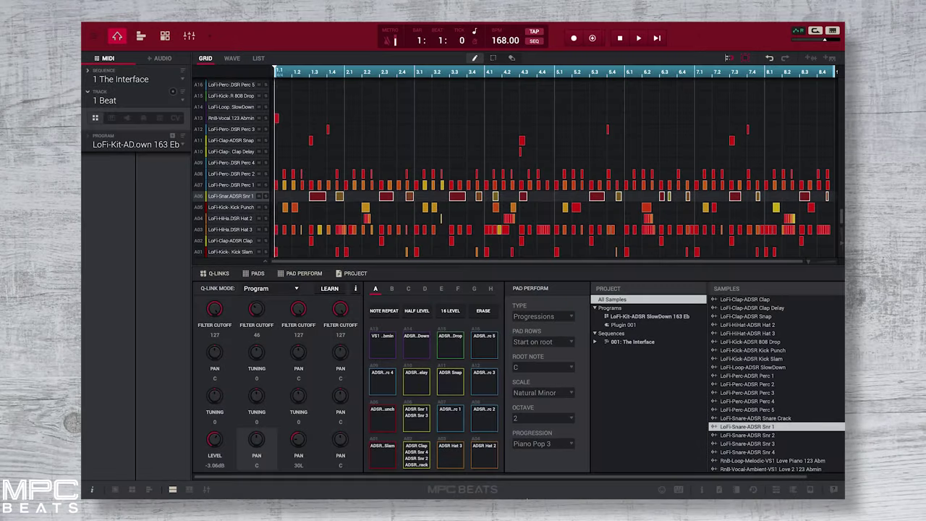
- Start playback of the '1 The Interface' lo-fi sequence at 168 BPM
key(space)
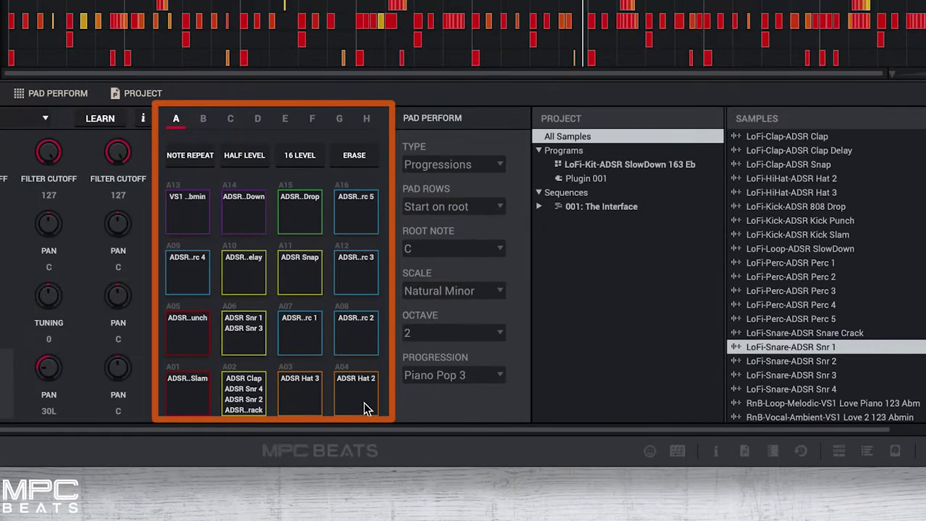
- Audition pads A04 (Hat 2), A03 (Hat 3) and A05 (Kick Punch)
click(363, 402)
click(304, 402)
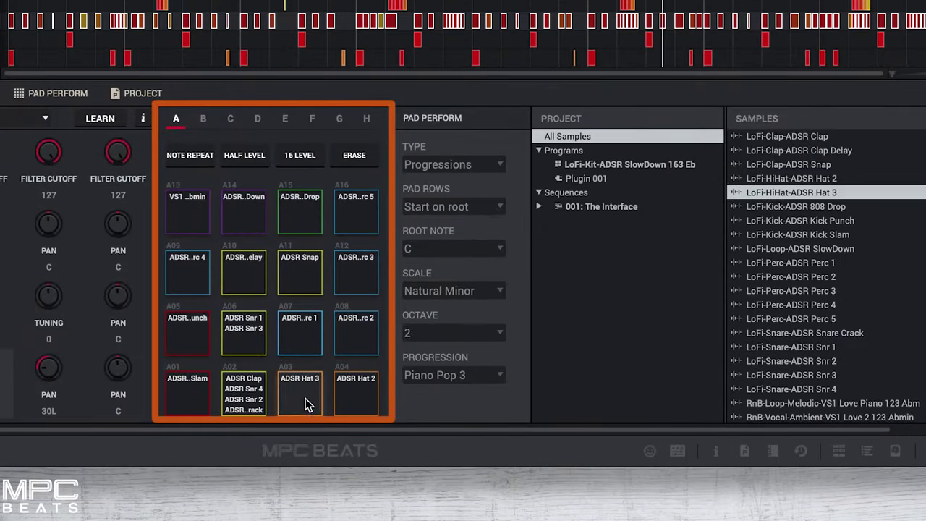
click(199, 336)
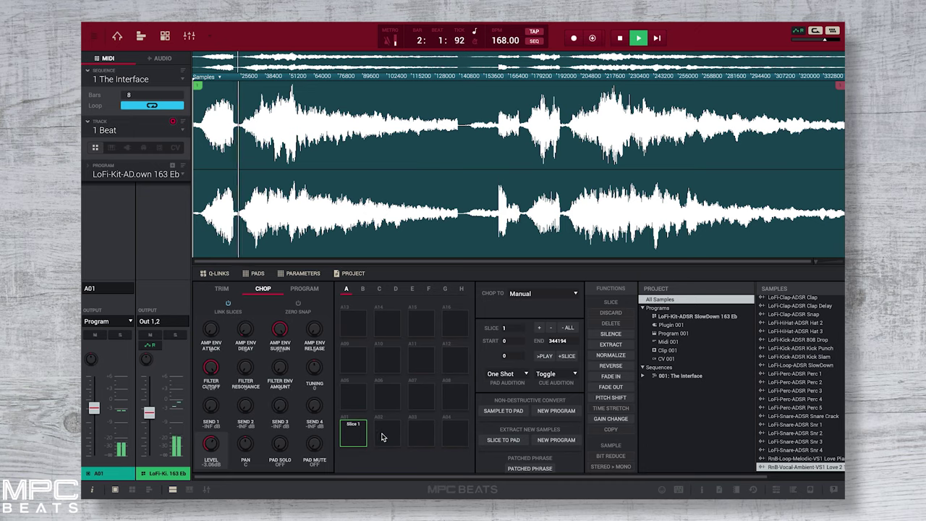
- Chop the vocal sample in Chop mode by adding slices 2 through 8 on the waveform
click(383, 436)
click(417, 432)
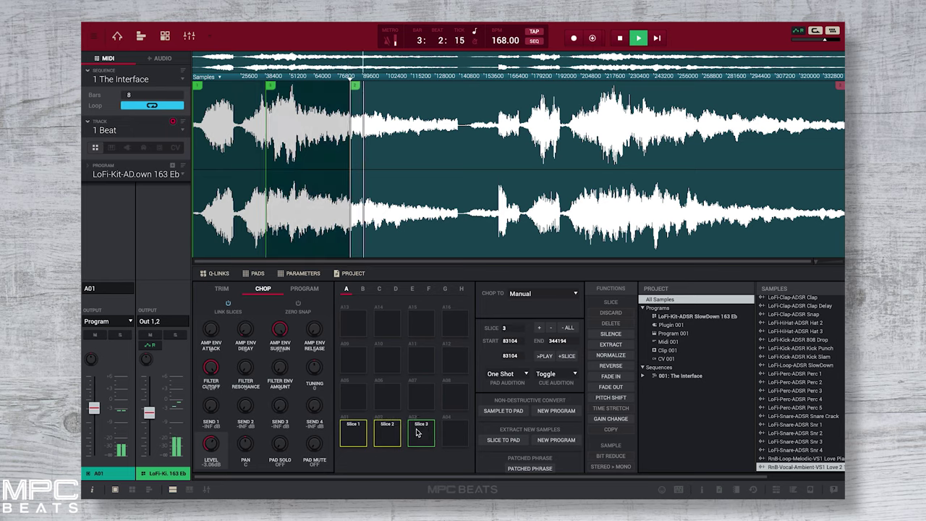
click(452, 437)
click(359, 405)
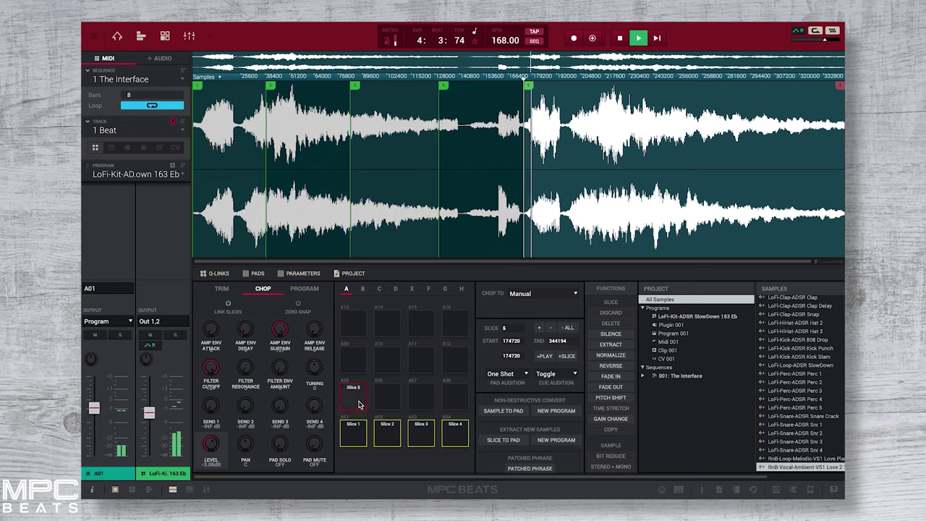
click(397, 406)
click(422, 403)
click(454, 402)
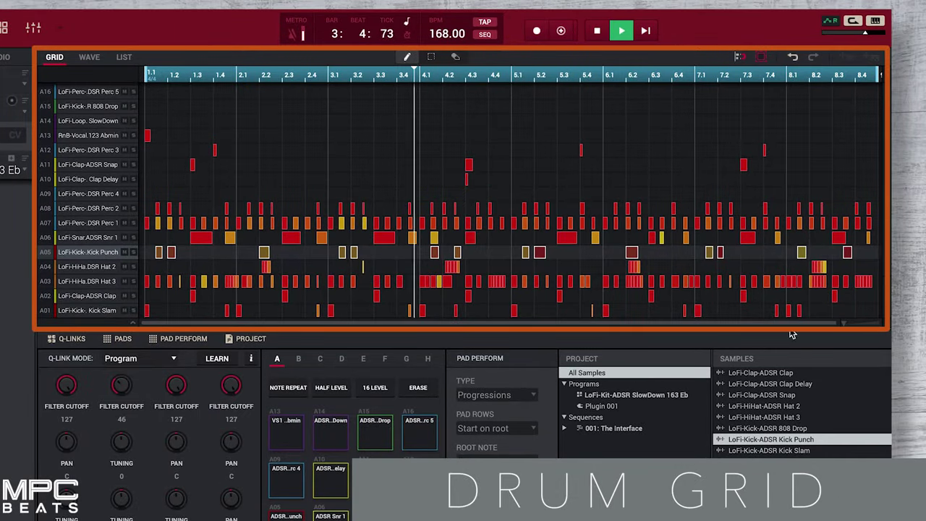
- Draw two 808 Drop notes in row A15, lengthen the second, then undo the lengthening
drag(844, 331, 827, 330)
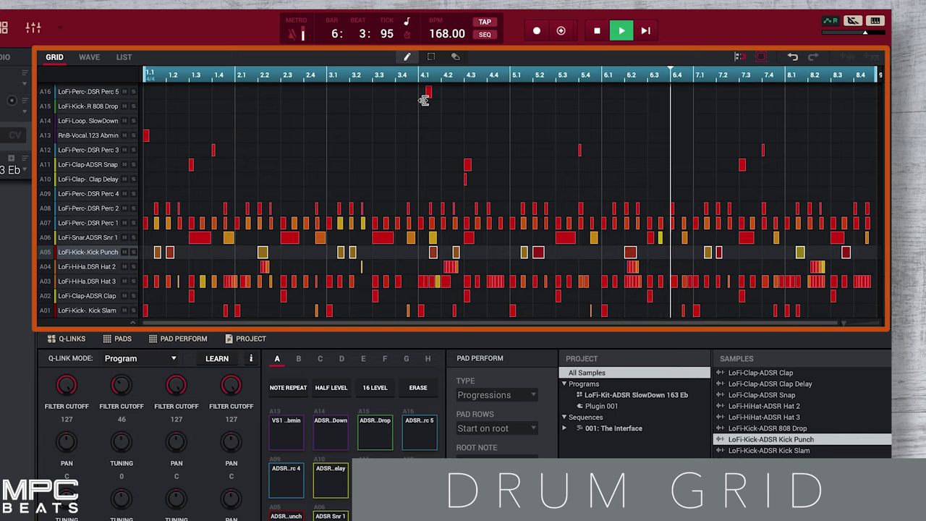
click(498, 106)
click(533, 106)
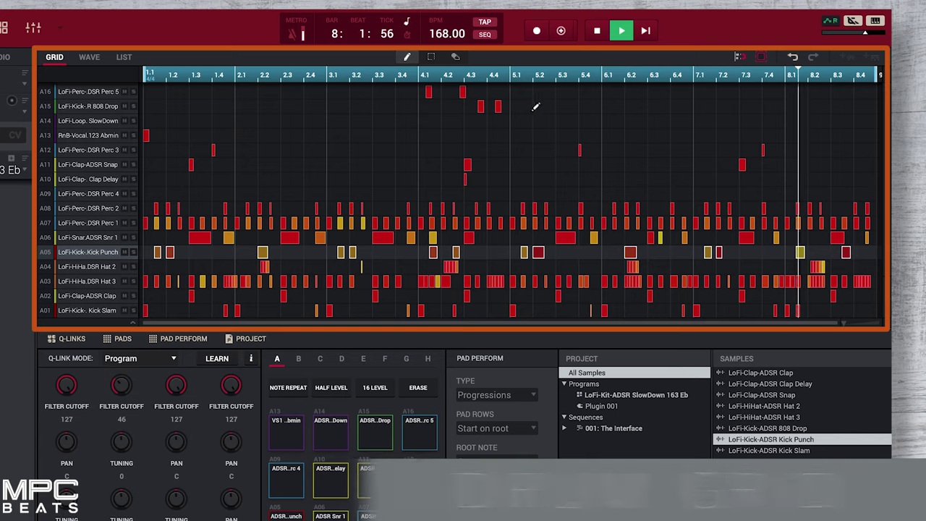
drag(539, 110, 588, 113)
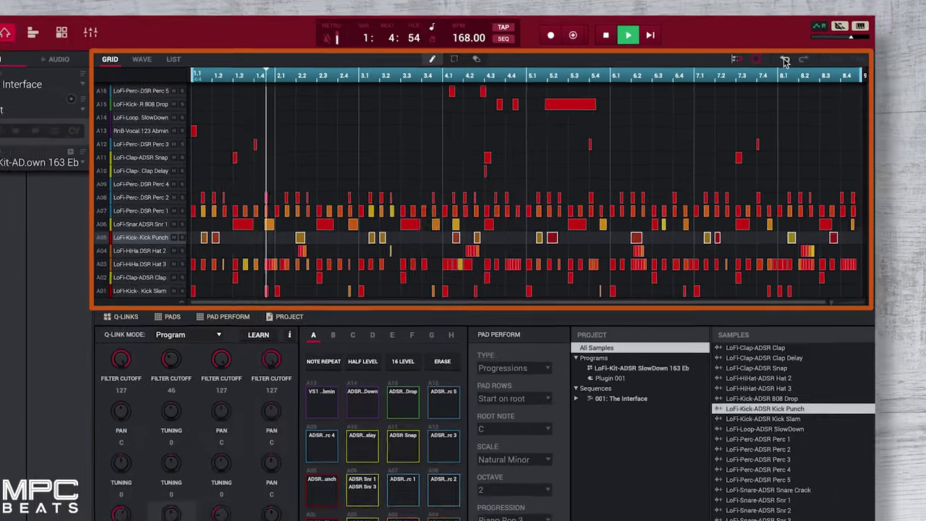
click(793, 56)
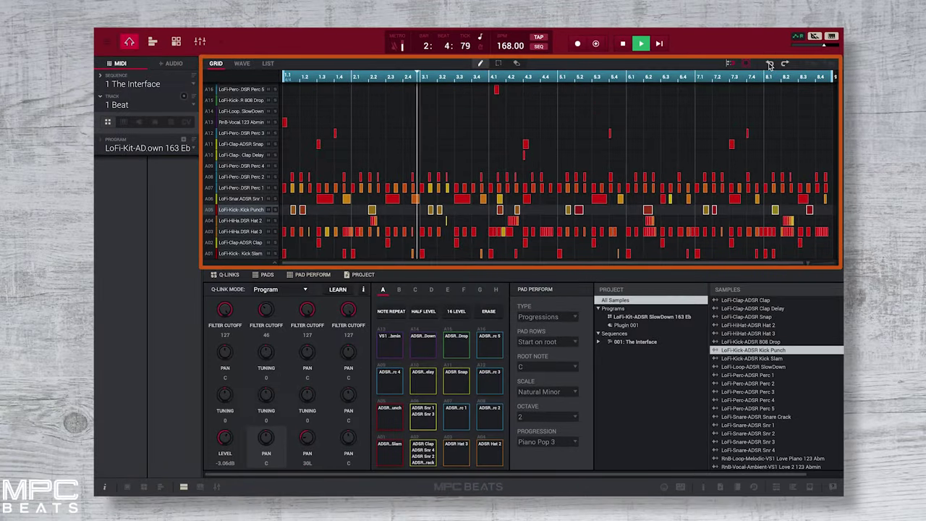
- Switch to the 2 Plugins track and draw a note in its piano roll, stretching it longer
click(193, 108)
click(163, 128)
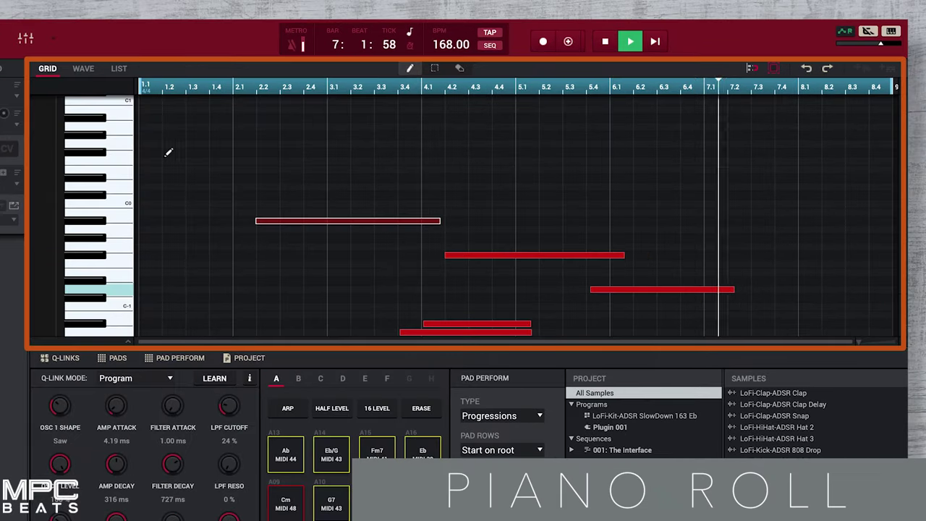
click(471, 134)
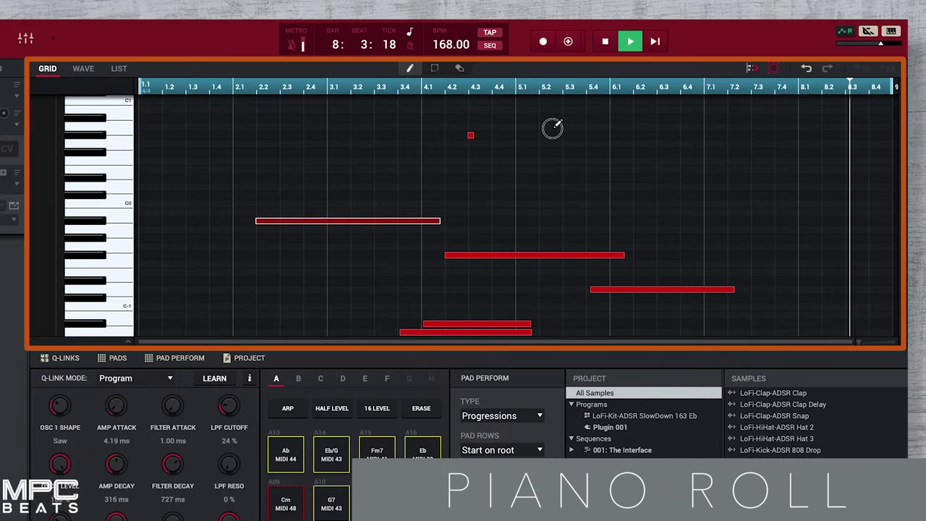
drag(561, 135, 616, 134)
- Undo both the note stretch and the new note, restoring the original chords
click(806, 68)
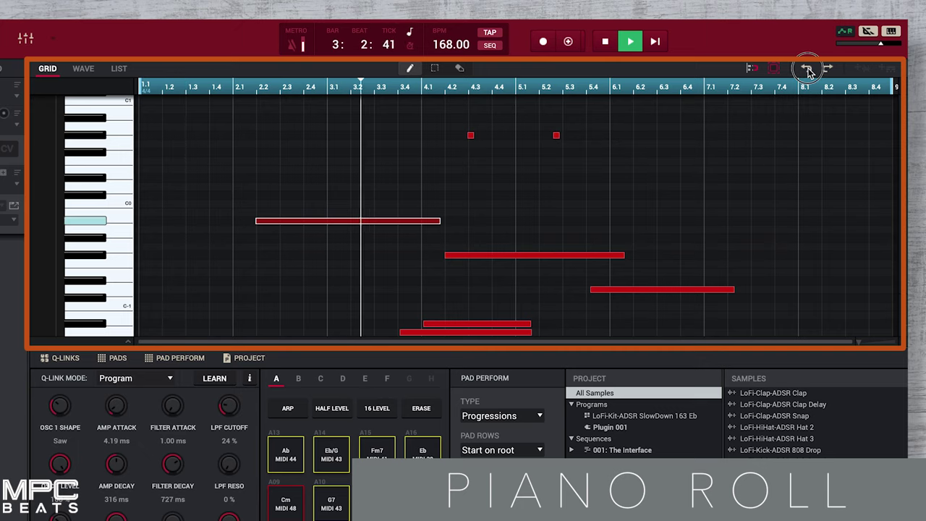
click(806, 69)
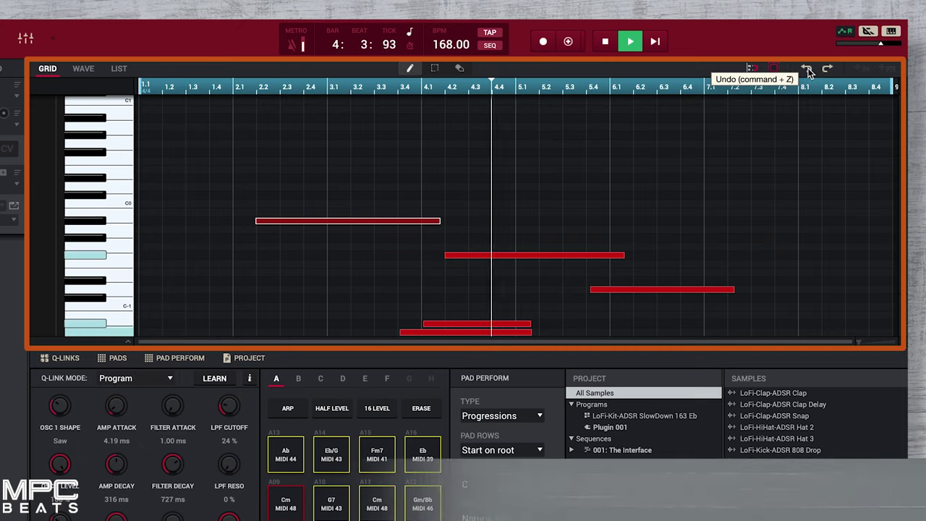
click(16, 122)
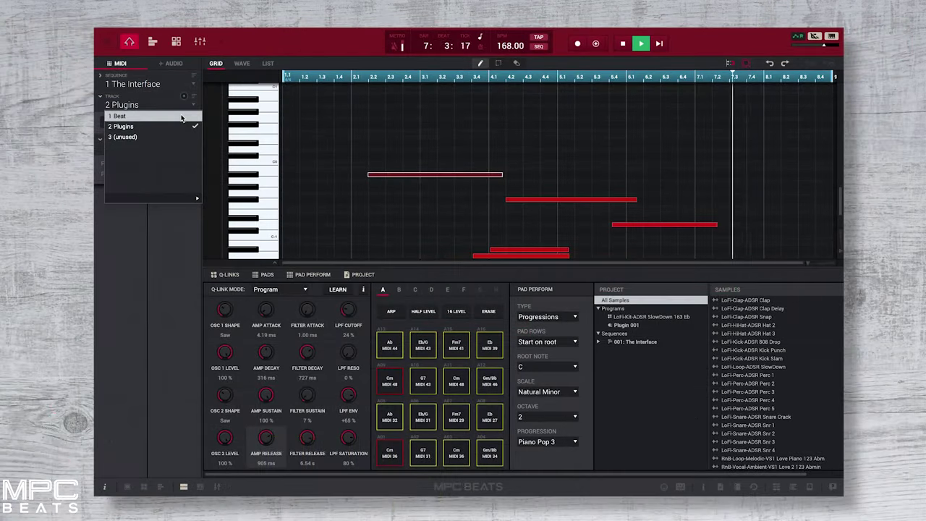
- Switch back to 1 Beat, view the Kick Punch waveform and event list, then return to the grid
click(181, 118)
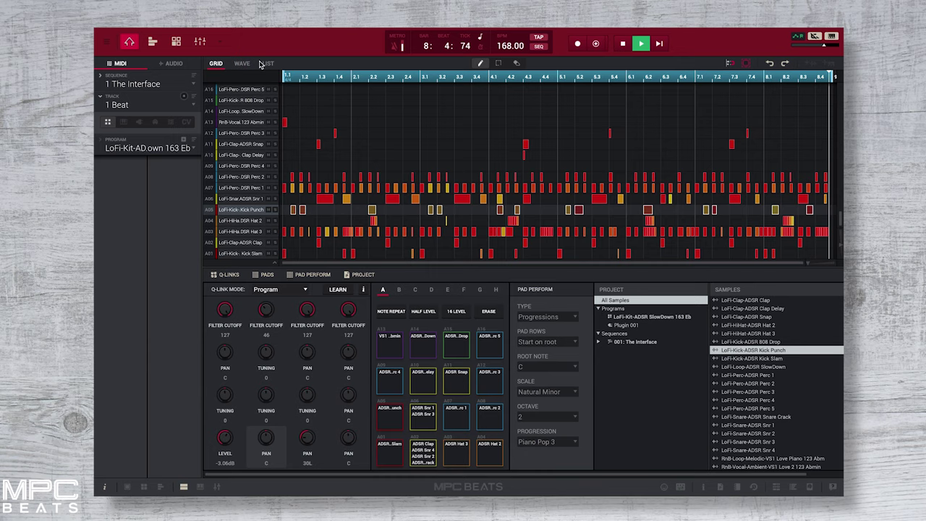
click(242, 64)
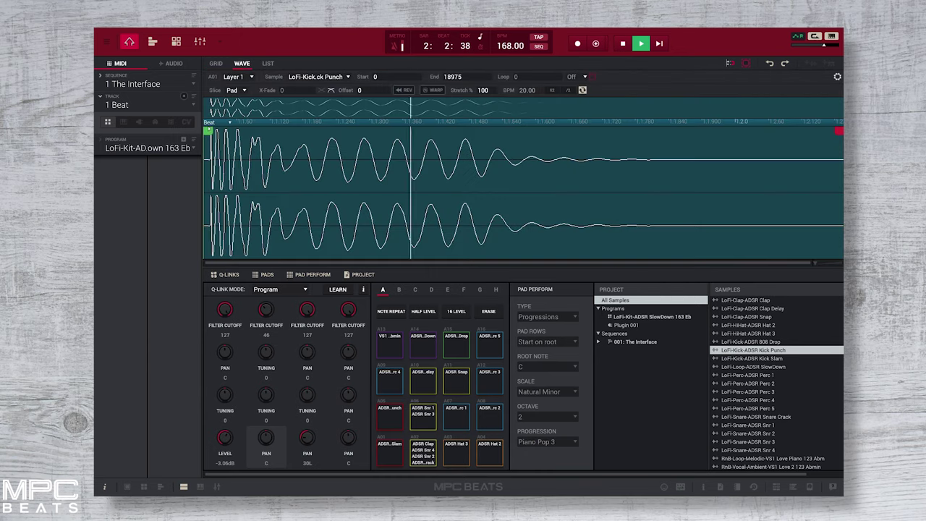
click(268, 64)
click(216, 64)
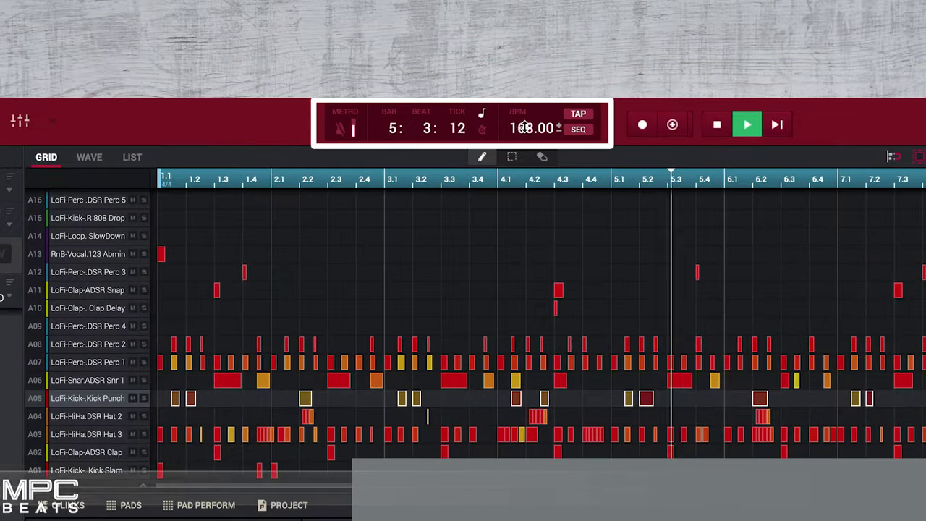
- Nudge the tempo up and back to 168.00 BPM, then enable the metronome and adjust its volume
drag(517, 128, 536, 106)
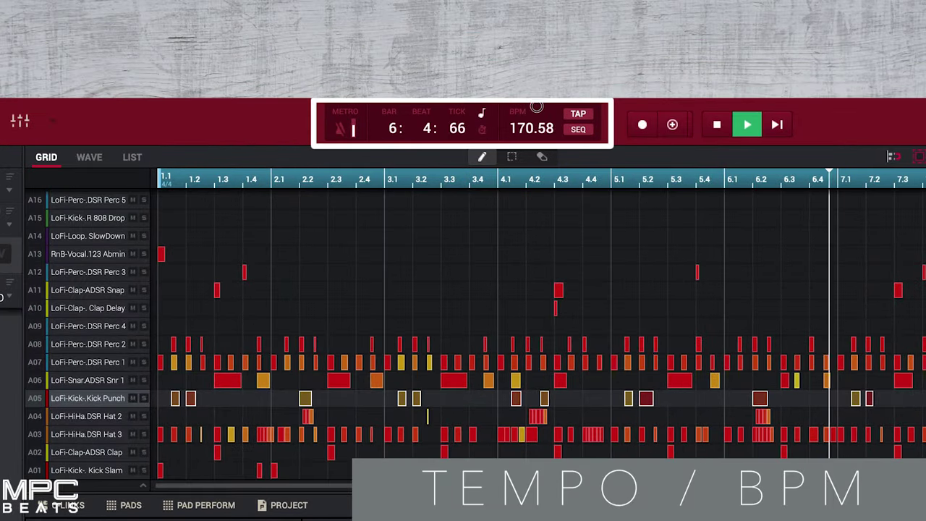
drag(531, 190, 536, 234)
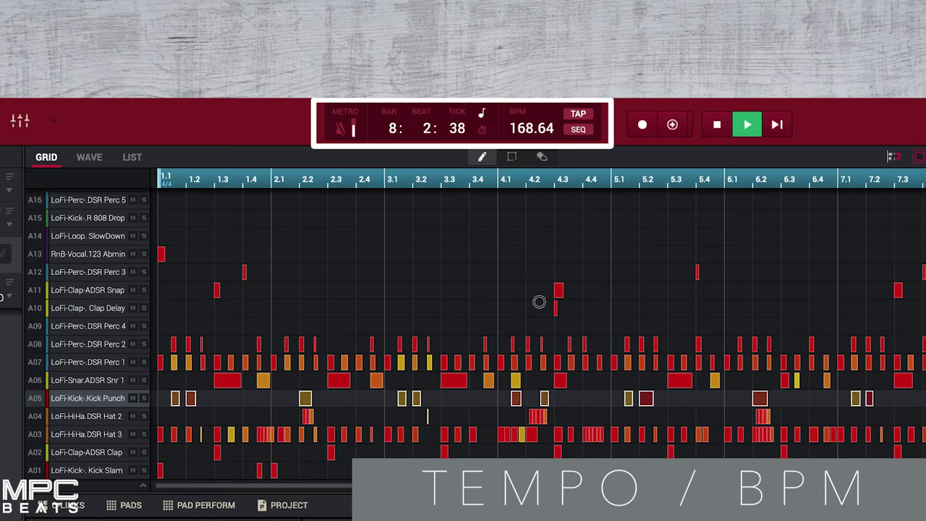
drag(540, 332, 539, 336)
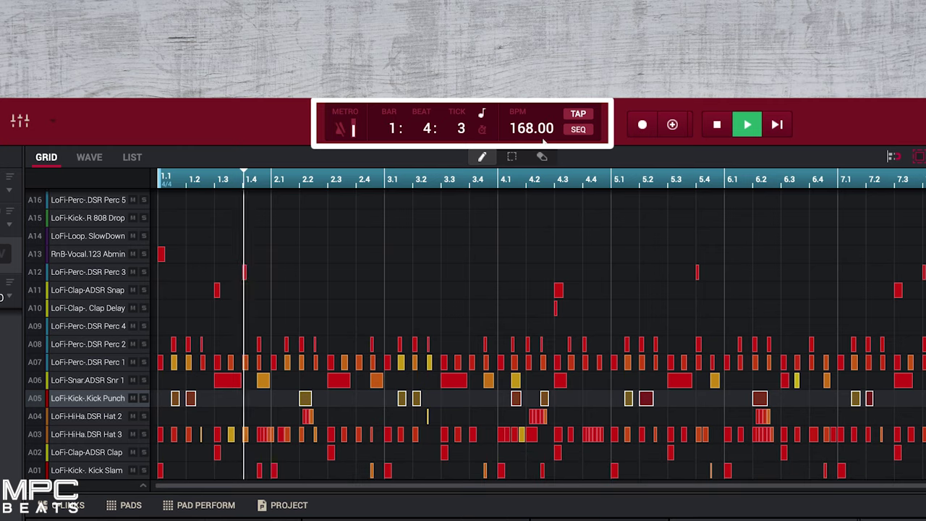
click(339, 132)
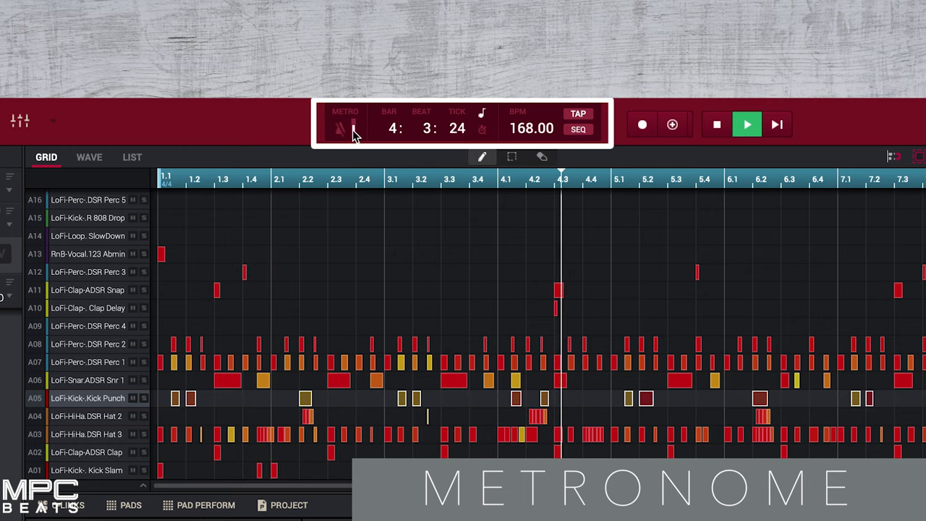
drag(354, 134, 355, 136)
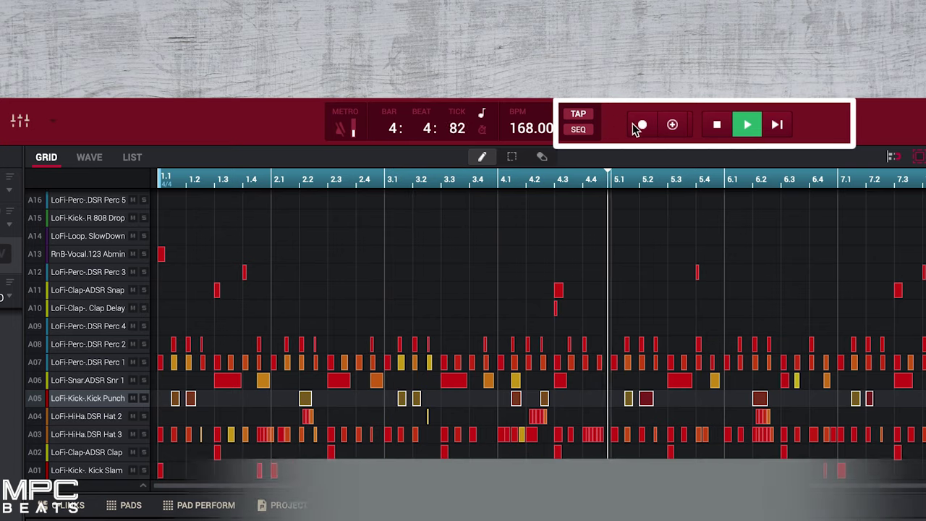
- Arm recording with overdub, toggle automation write/read, set page-by-page follow and keyboard pad play
click(639, 126)
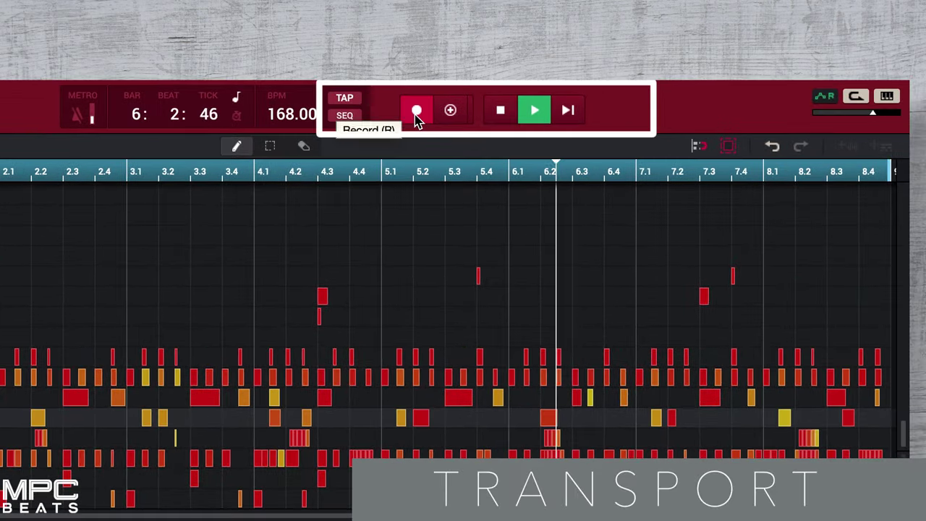
click(458, 119)
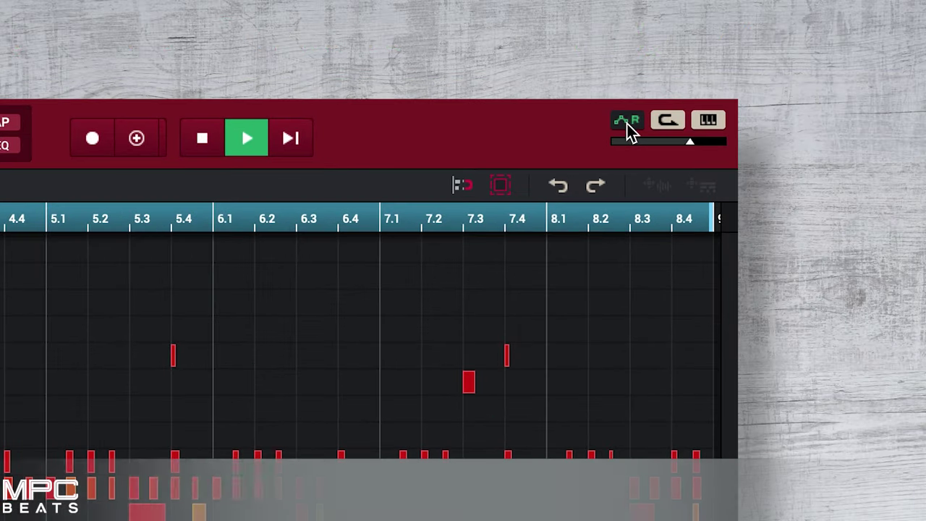
click(627, 121)
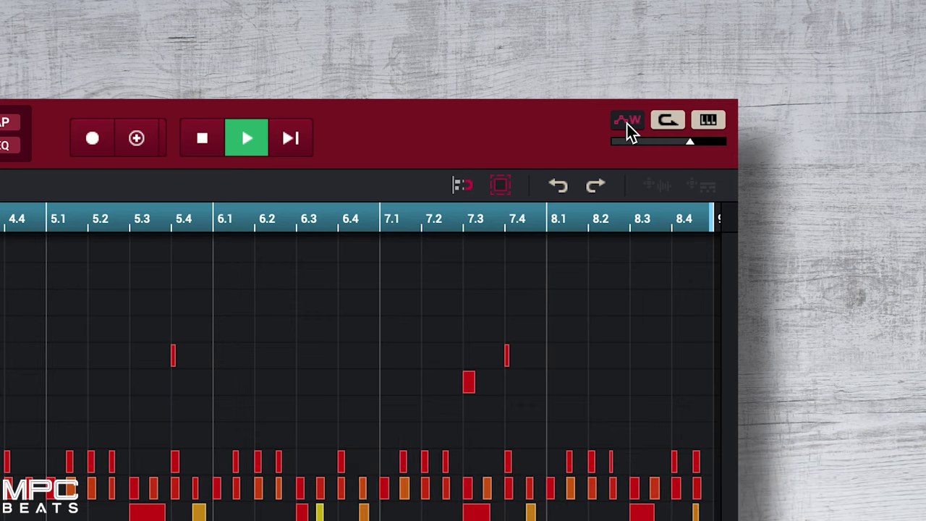
click(627, 122)
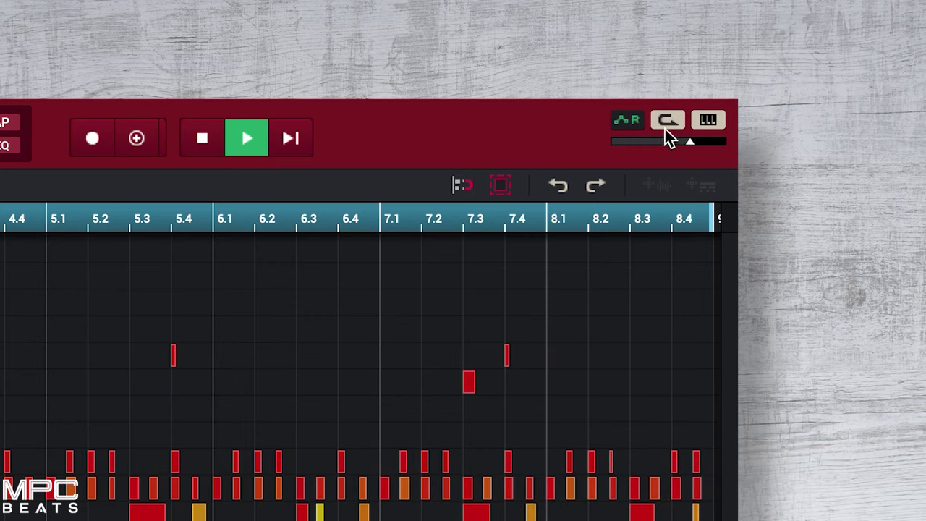
click(668, 122)
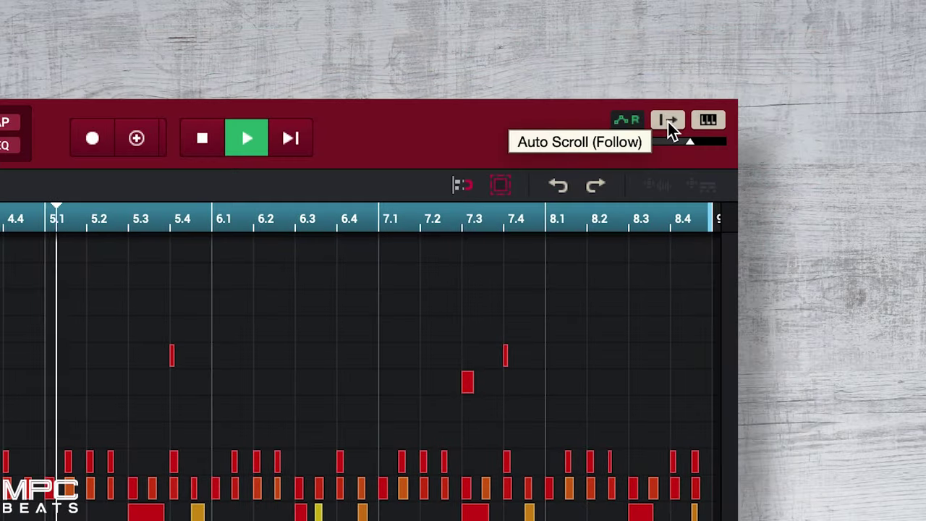
click(668, 122)
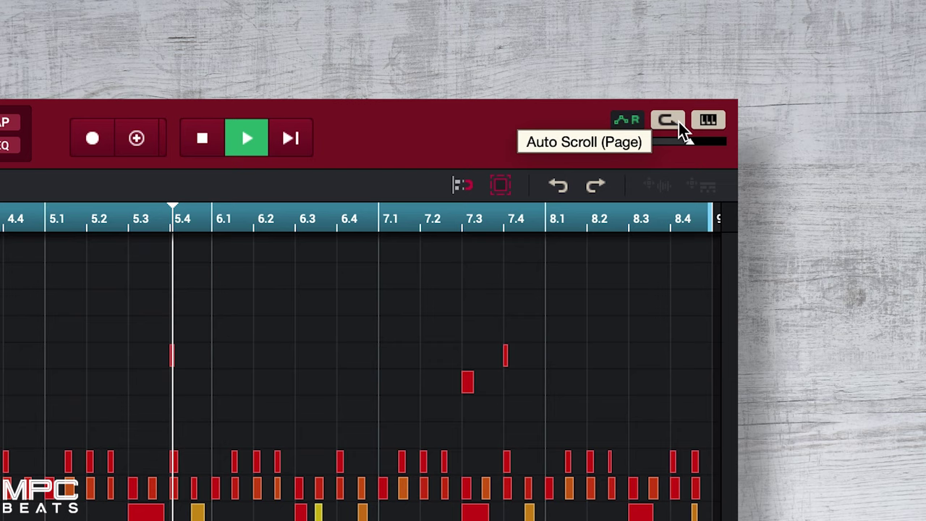
click(710, 119)
click(710, 119)
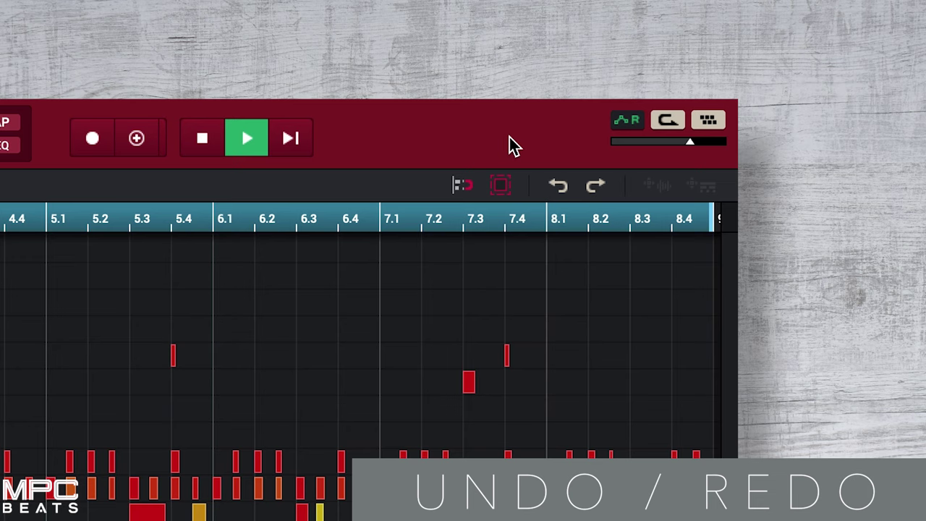
- Add two notes near 6.4, then undo, redo and undo them again to remove them
click(346, 274)
click(371, 273)
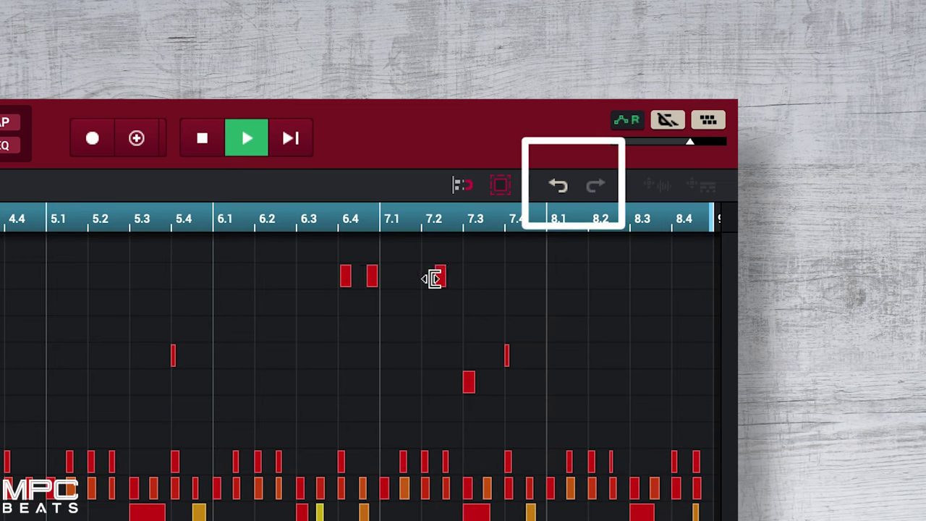
click(567, 193)
click(568, 194)
click(598, 192)
click(597, 191)
click(567, 193)
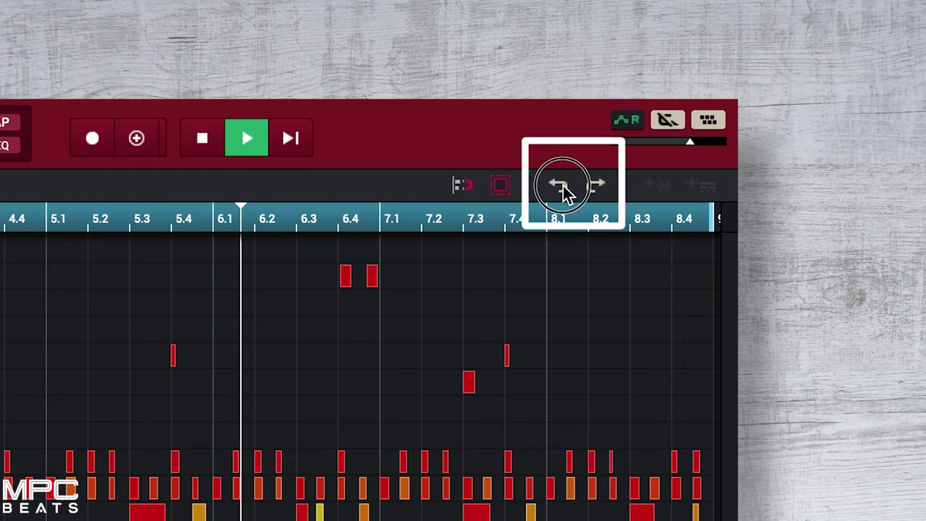
click(567, 194)
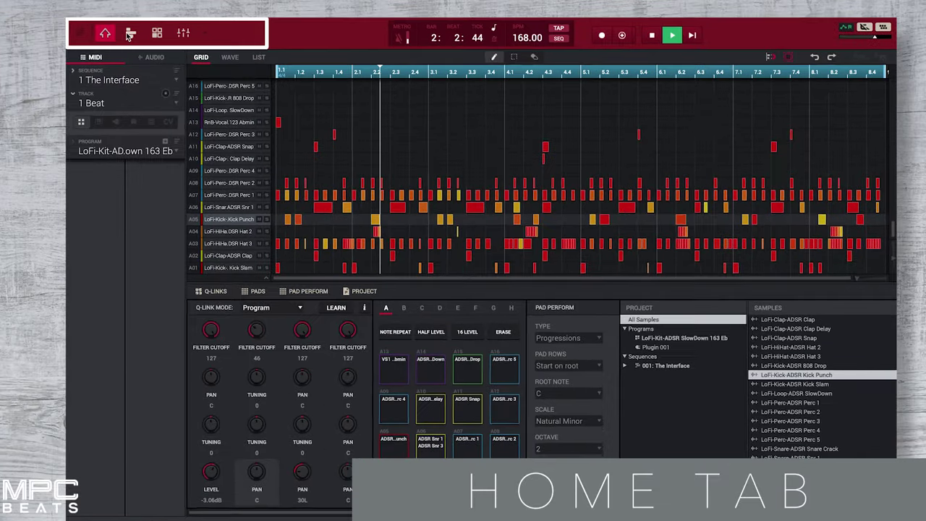
- Tour Main mode and Track View, select the Plugins then Beat track, and open Program Edit
click(128, 29)
click(154, 30)
click(121, 80)
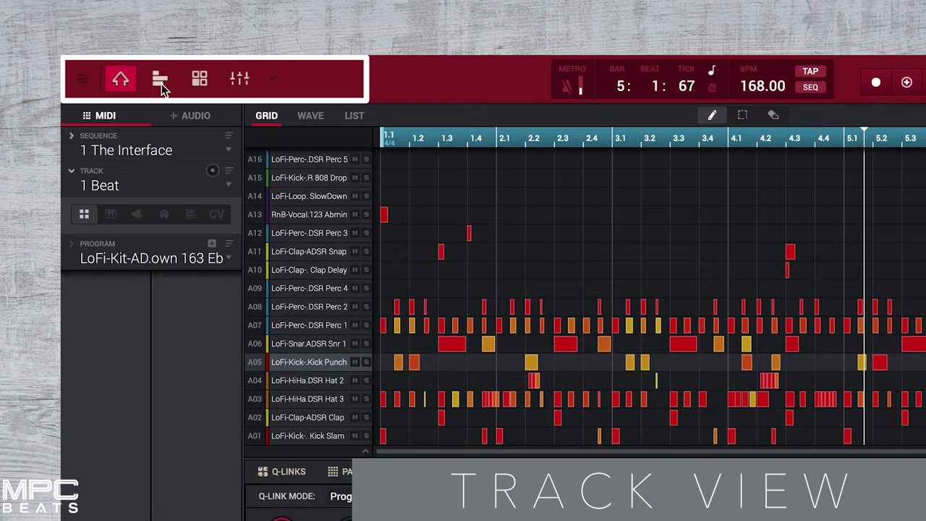
click(161, 81)
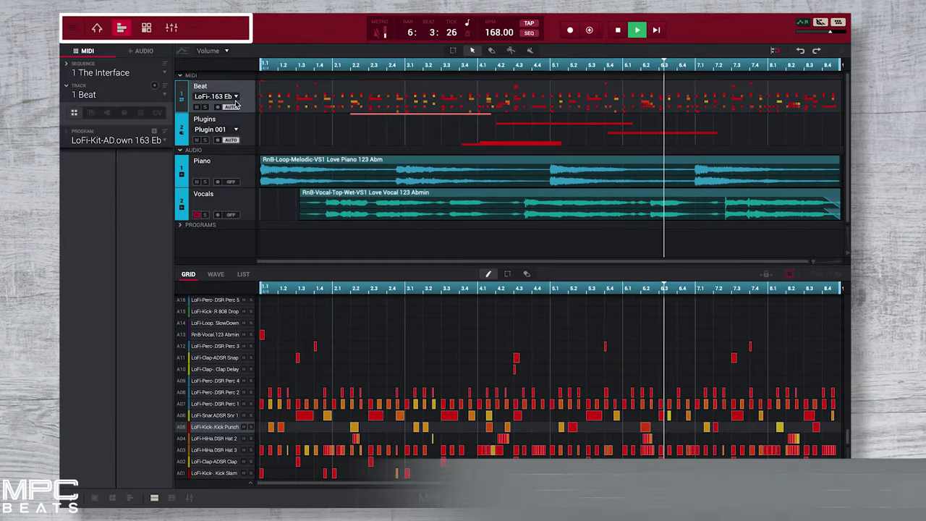
click(241, 122)
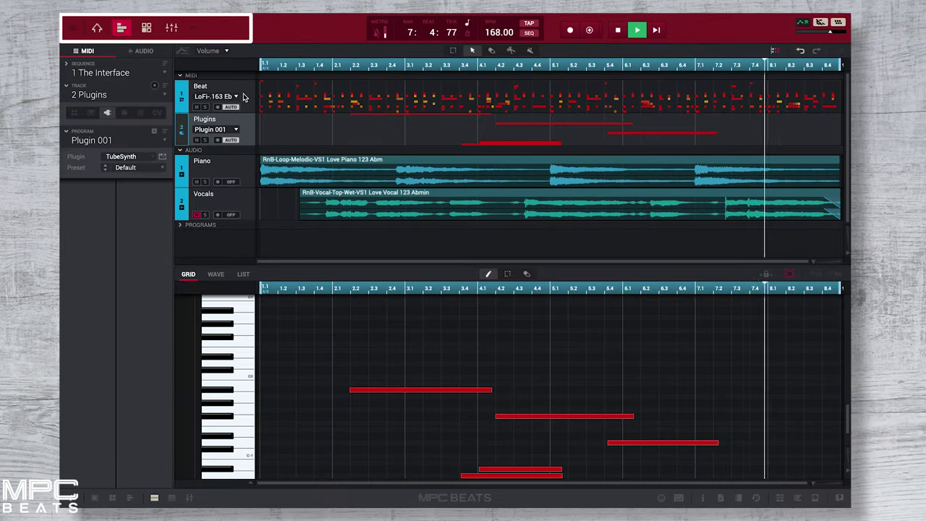
click(233, 89)
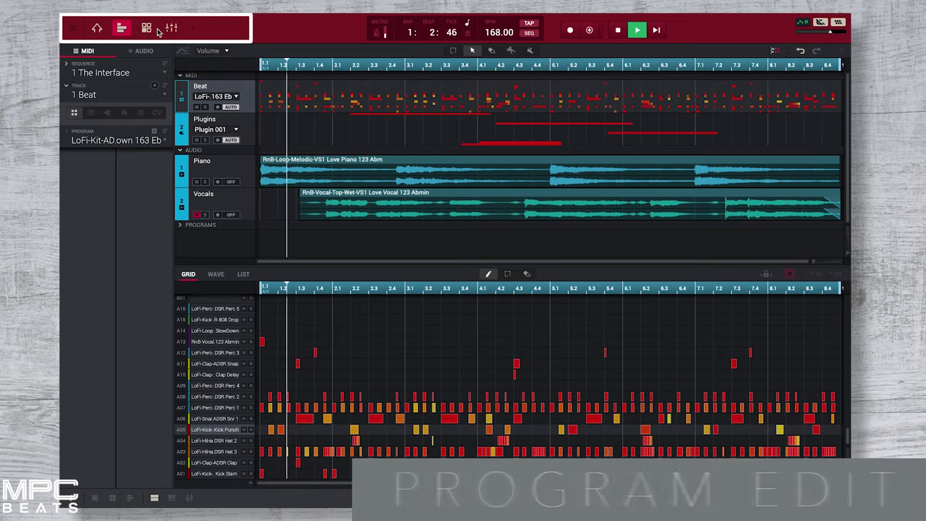
click(147, 28)
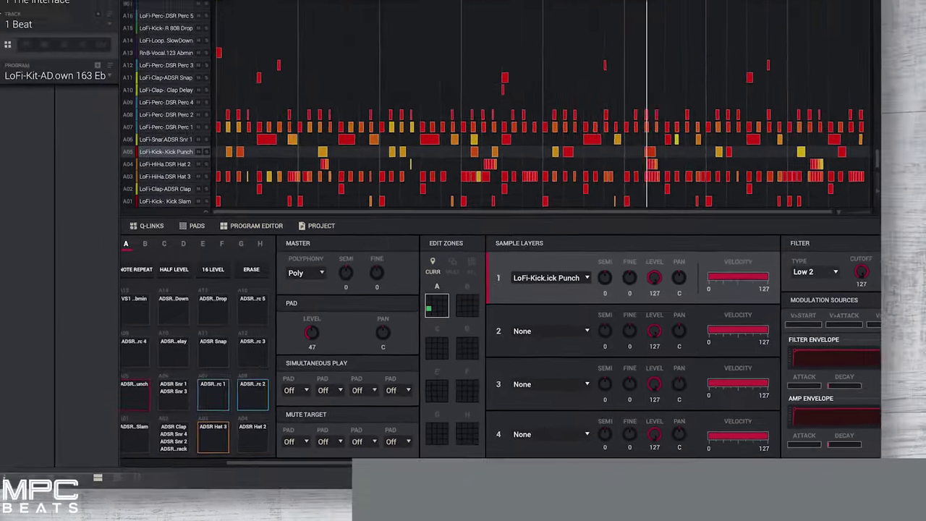
- Raise Return 1 to about +1.33 dB in the Channel Mixer and browse insert effects without adding any
click(176, 26)
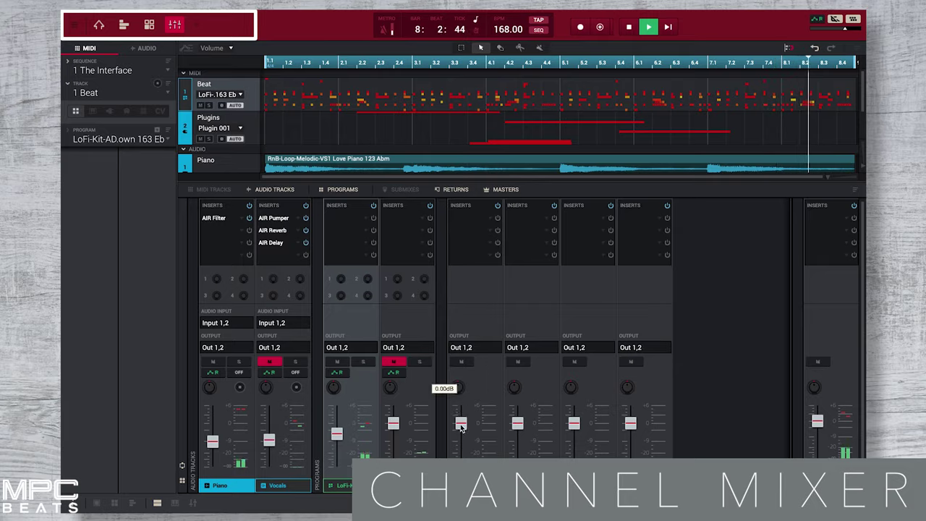
drag(461, 427, 460, 419)
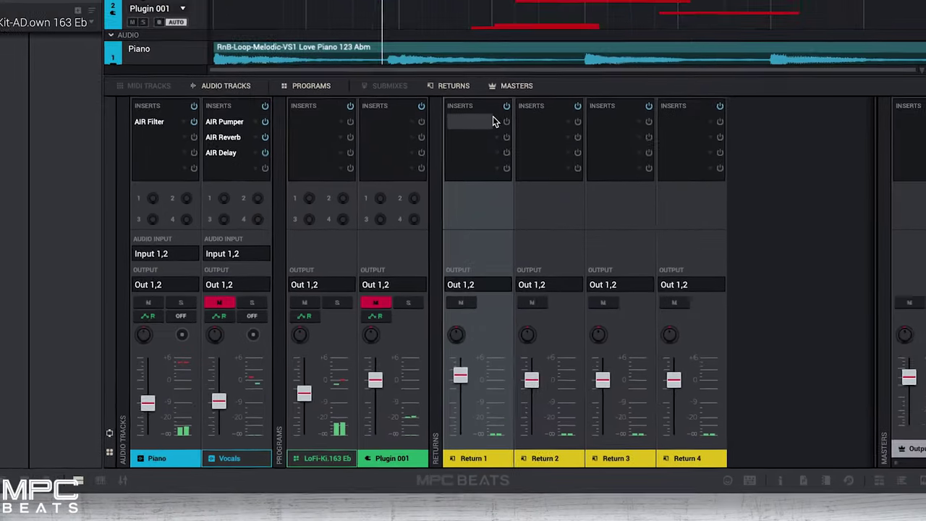
click(492, 77)
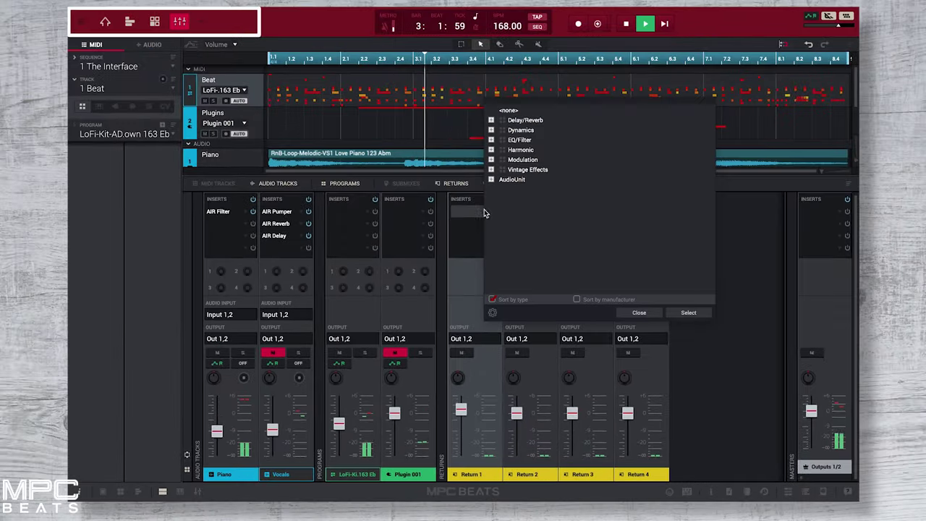
click(491, 139)
click(491, 140)
click(491, 130)
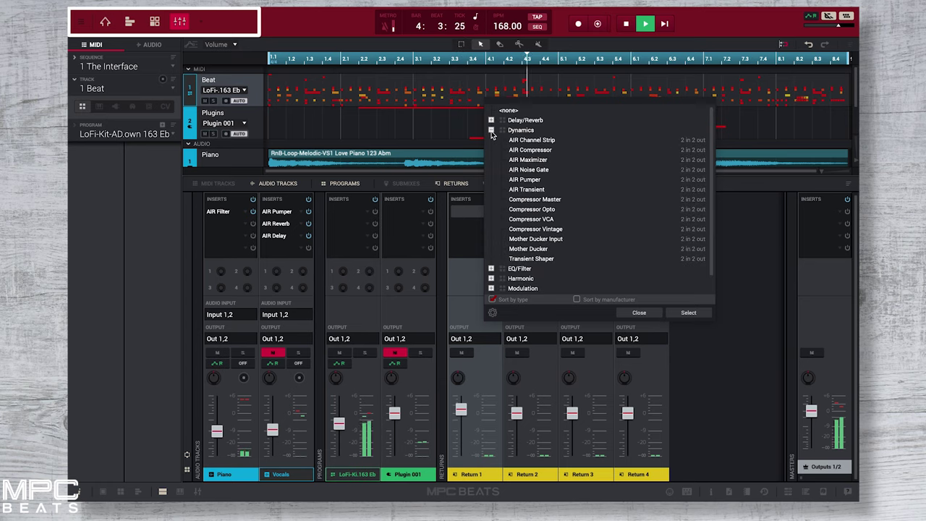
click(491, 131)
click(636, 313)
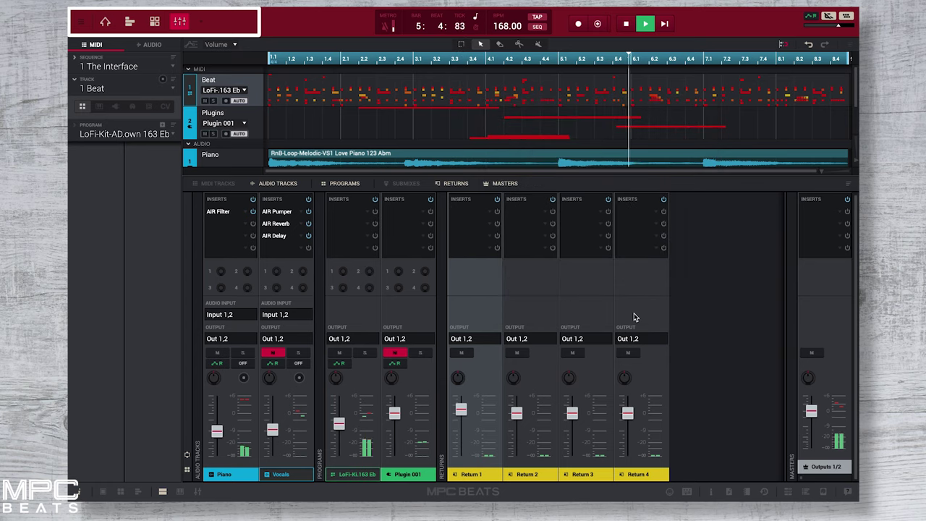
- Return to Main mode, show the Inspector with Sequence details (8 bars, loop on), and begin renaming the sequence
click(106, 22)
click(201, 20)
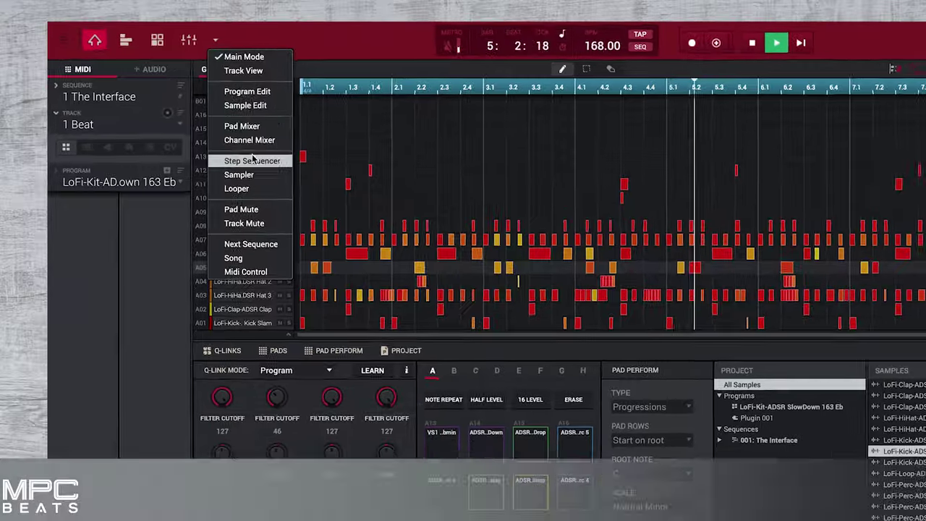
click(246, 76)
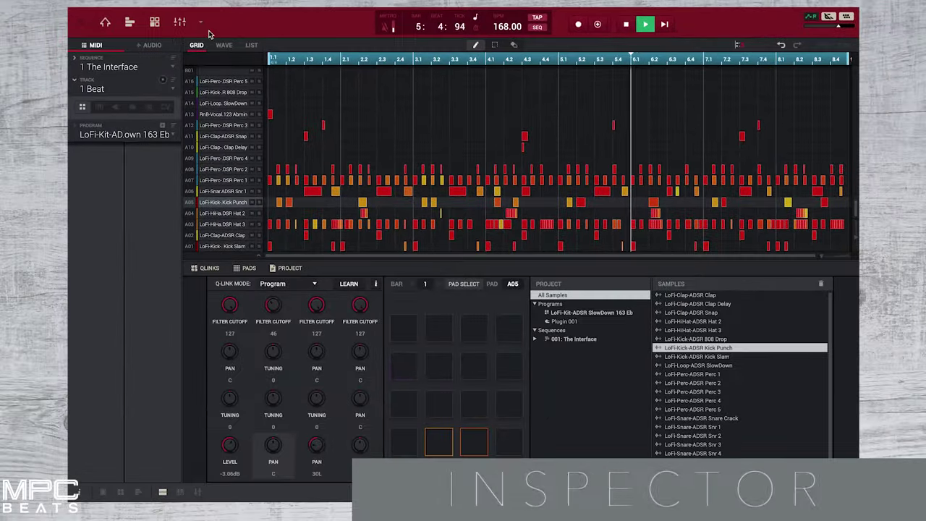
click(202, 26)
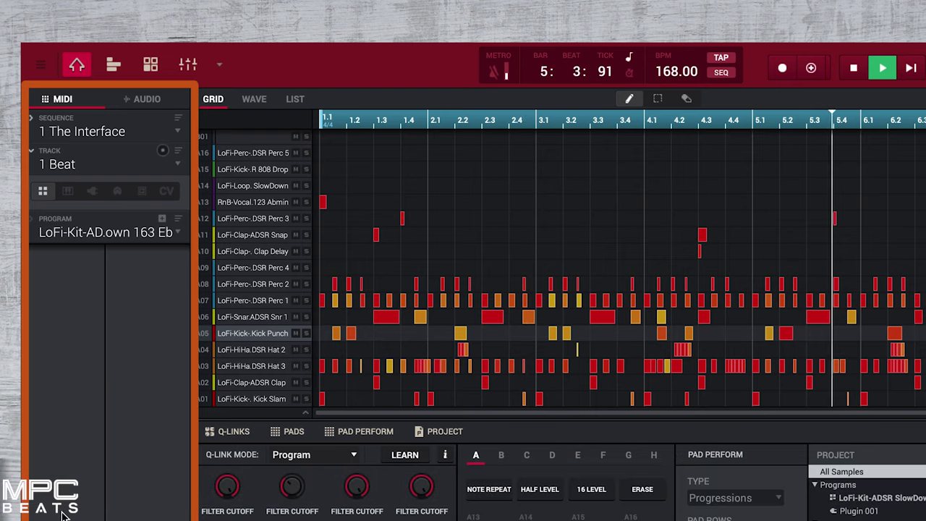
click(30, 118)
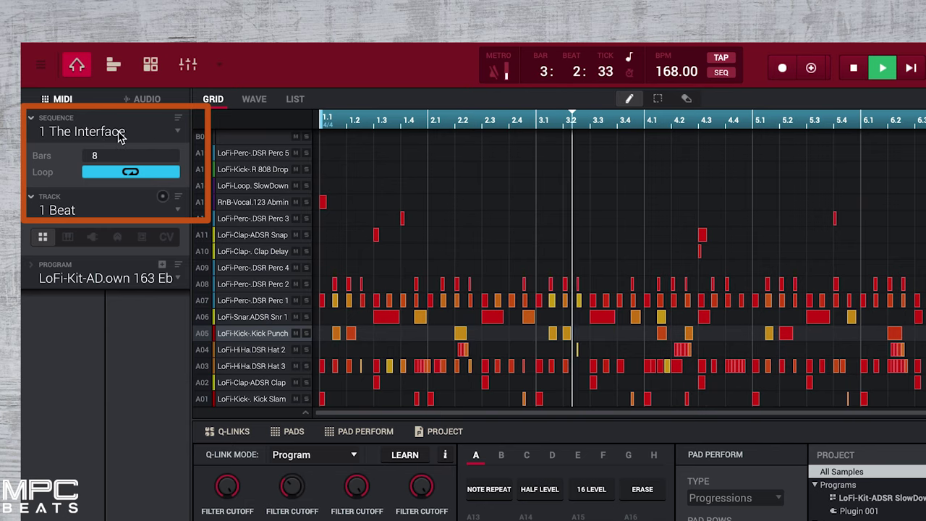
double_click(118, 132)
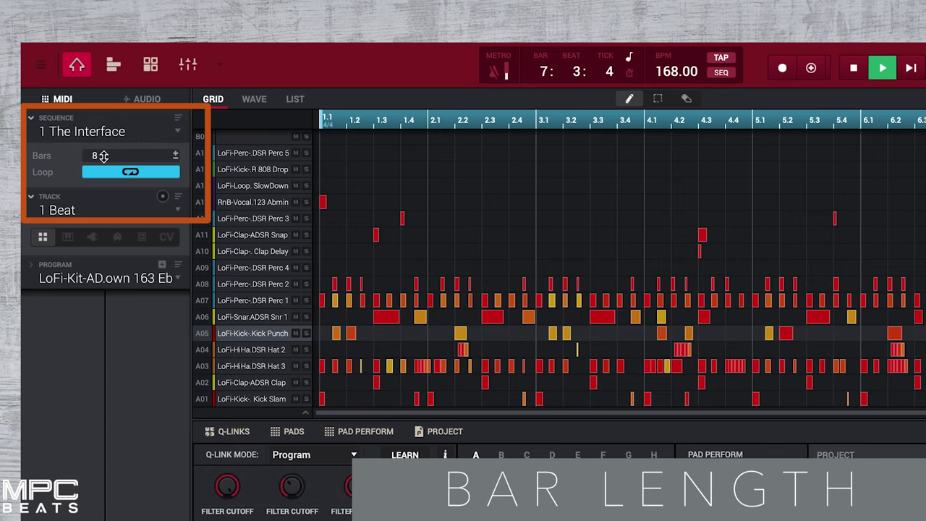
double_click(103, 156)
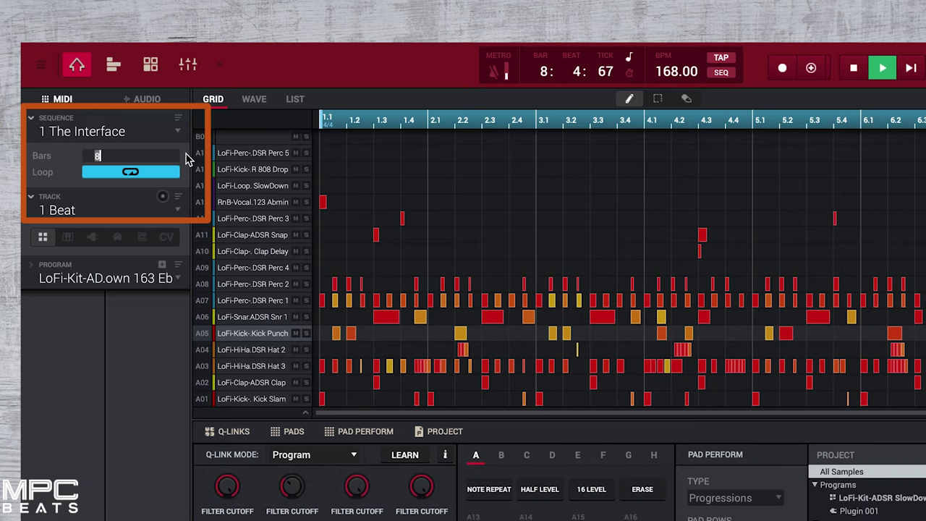
text(4)
key(Return)
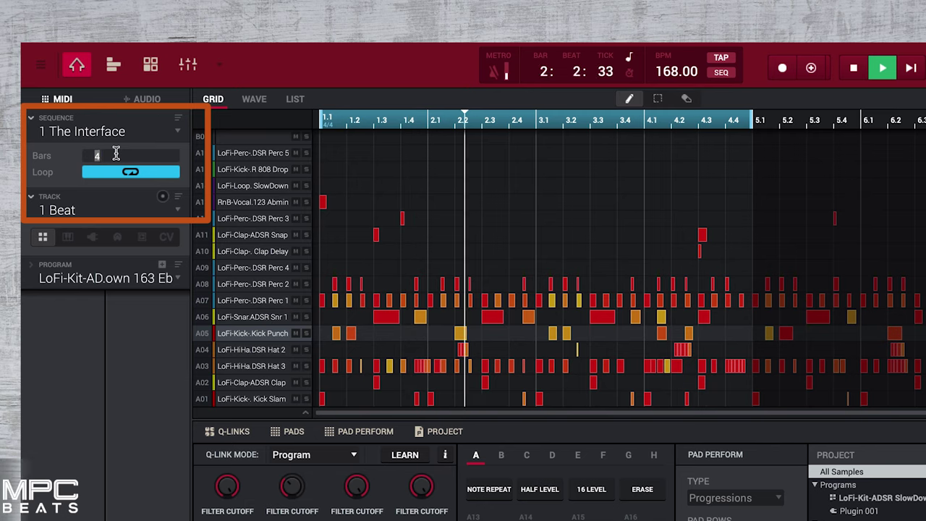
text(8)
key(Return)
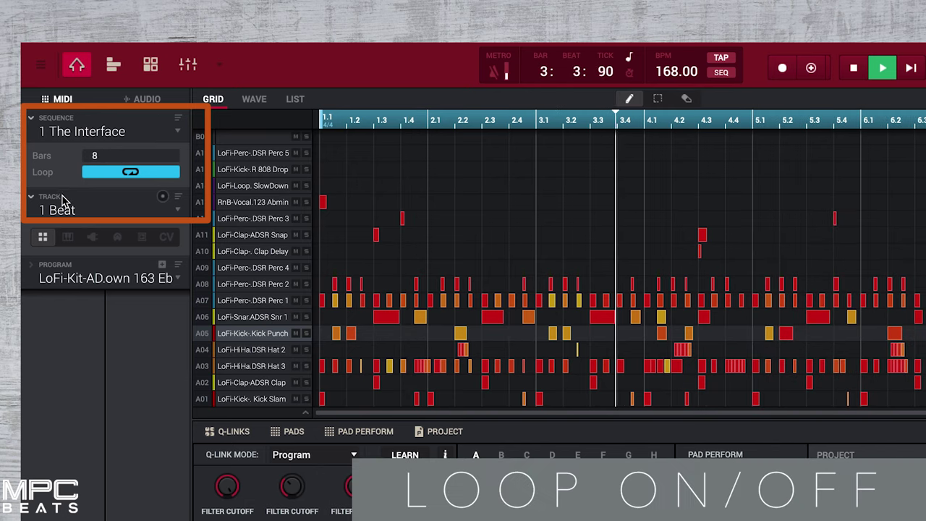
click(132, 174)
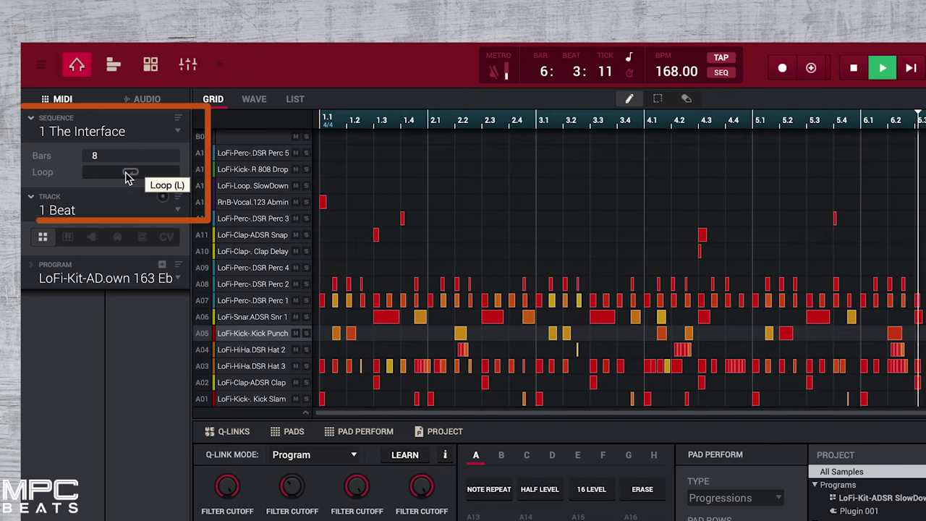
click(128, 174)
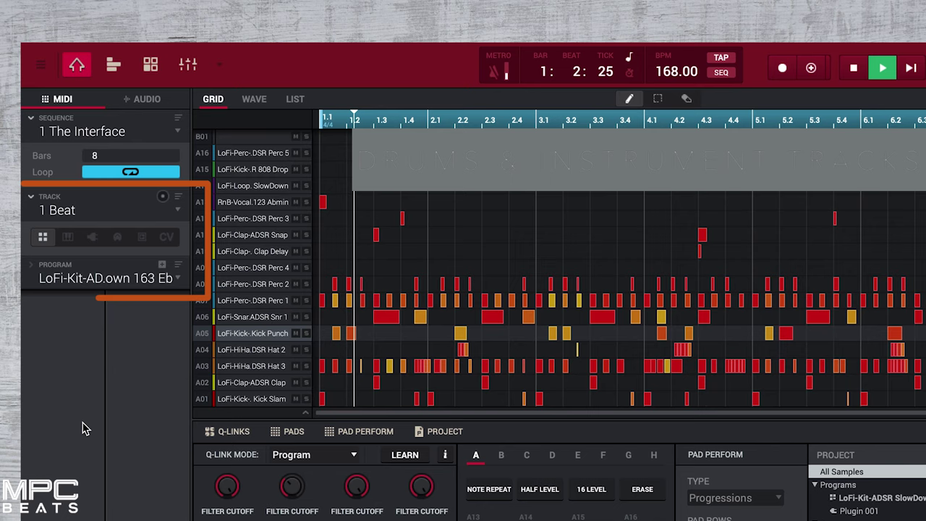
- Select track 3 (unused) from the Inspector's Track dropdown
click(178, 211)
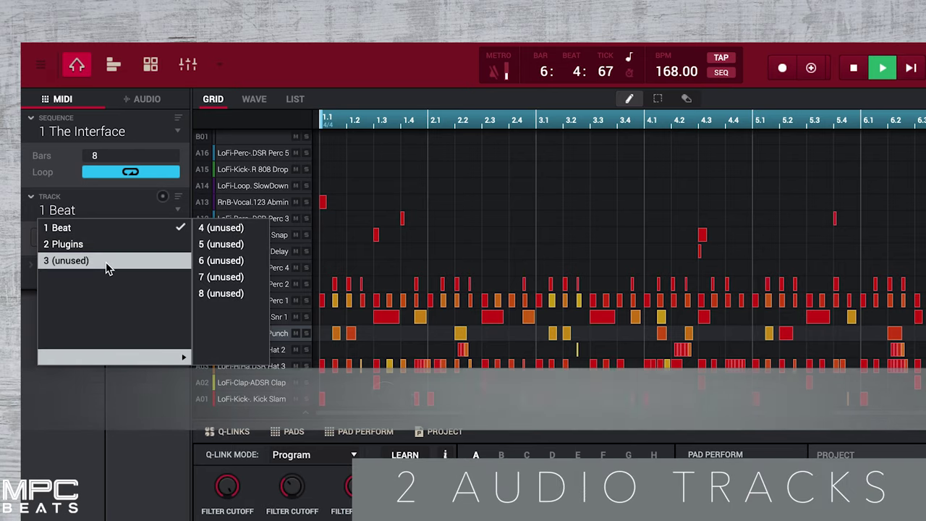
click(107, 264)
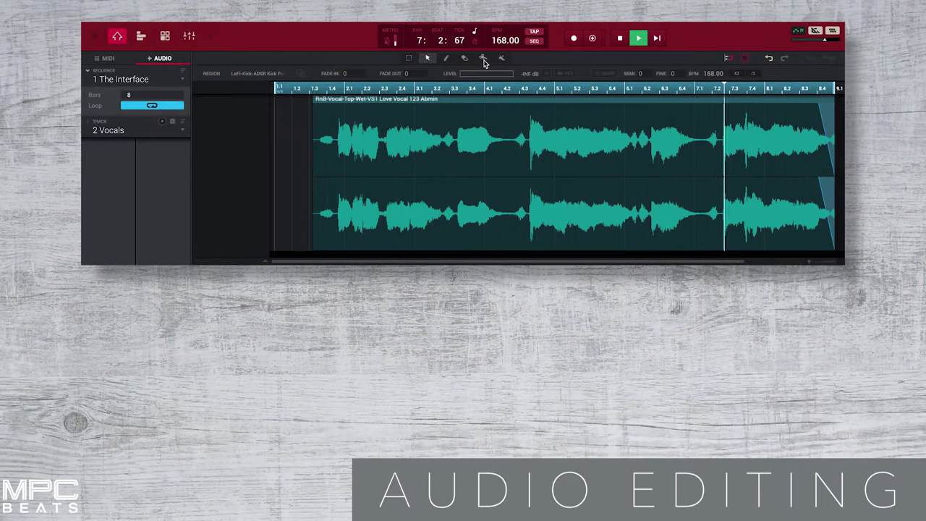
- Split the vocal region near bars 3.4, 4.3 and 6.1, then nudge the short slice
click(455, 133)
click(511, 141)
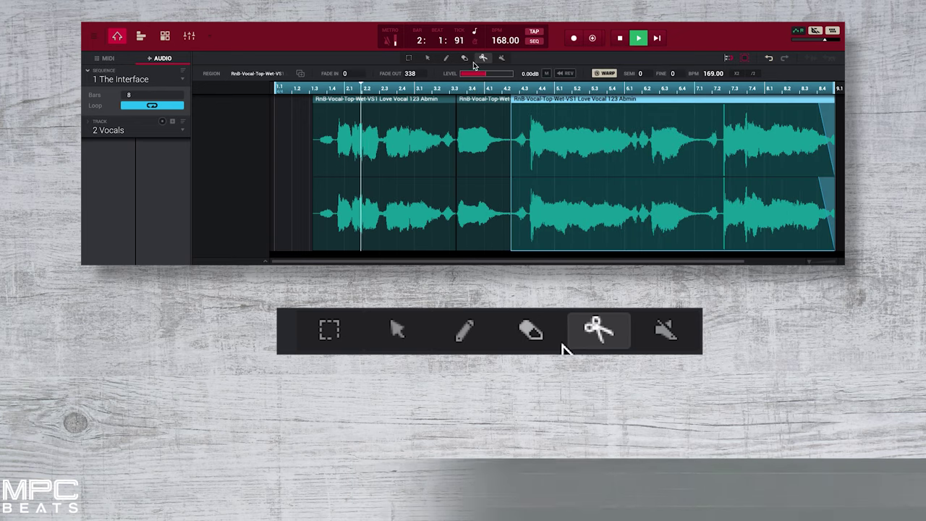
click(647, 161)
click(427, 57)
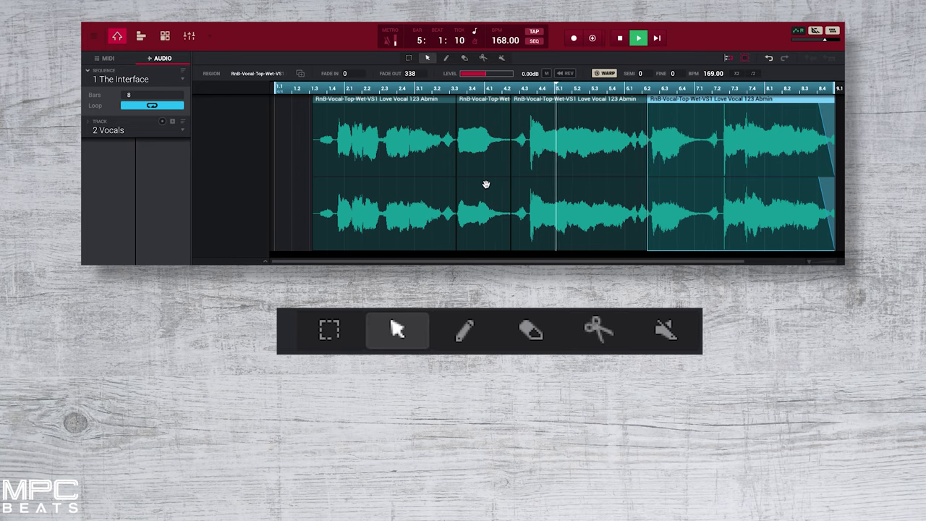
mouse_move(486, 186)
mouse_down()
mouse_move(341, 176)
mouse_move(526, 186)
mouse_move(484, 184)
mouse_up()
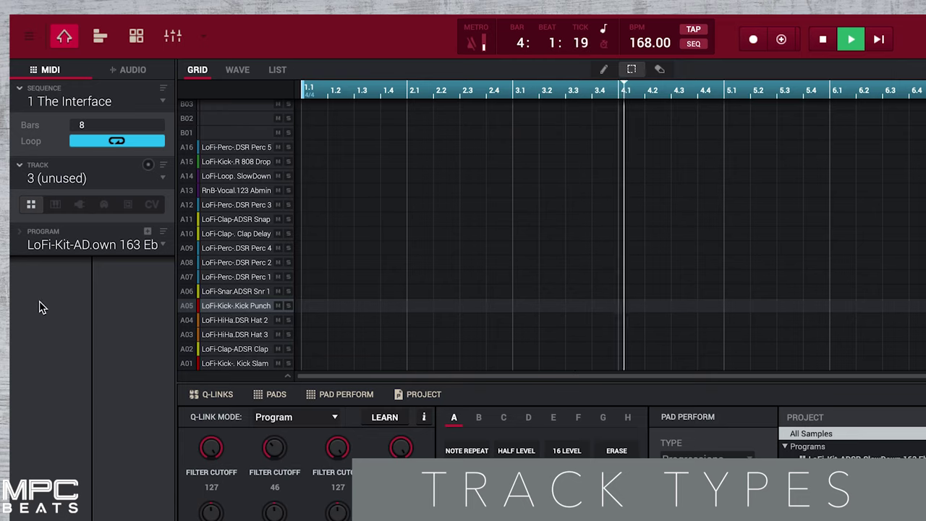
- Cycle track 3 through Keygroup, Plugin, MIDI and Clip types, ending on CV (CV 001)
click(55, 205)
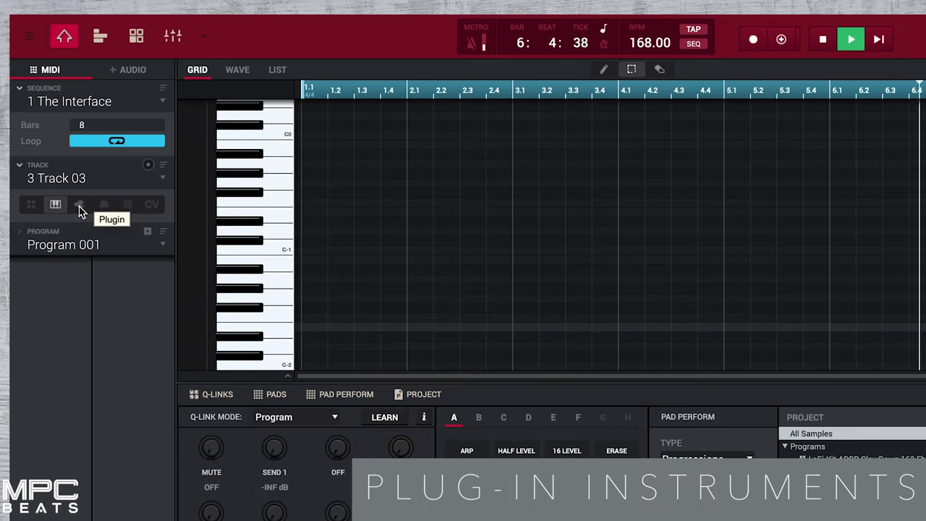
click(80, 205)
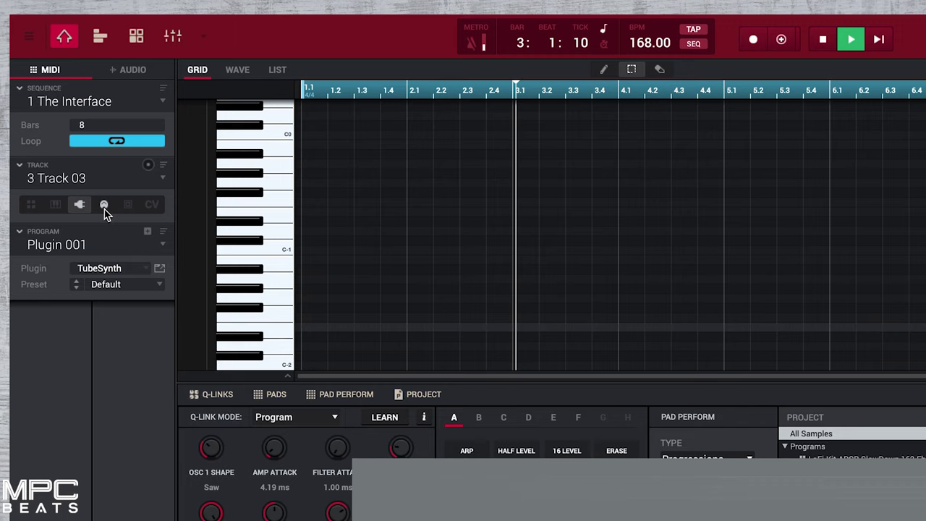
click(105, 206)
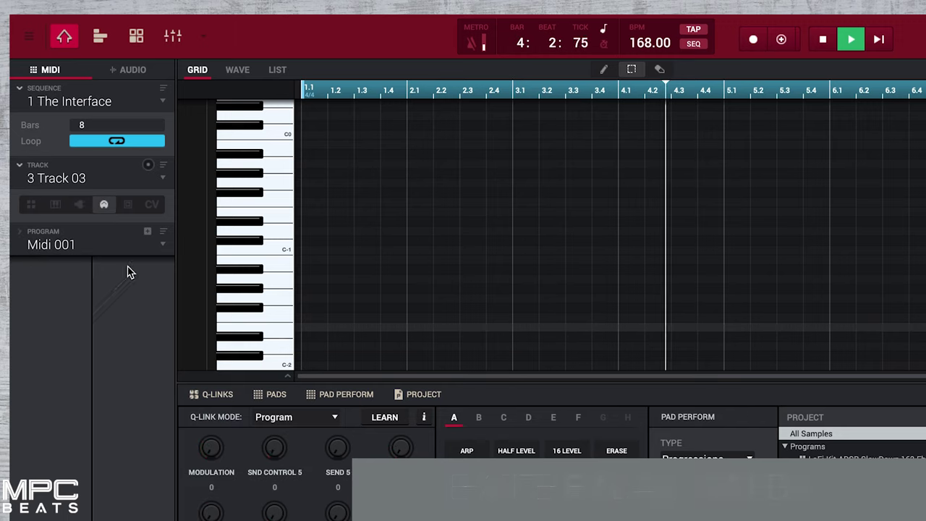
click(128, 206)
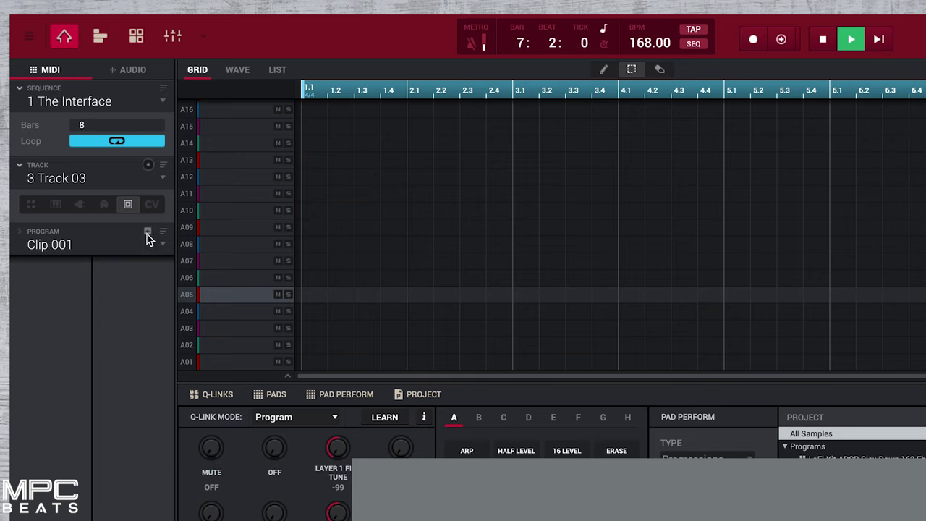
click(153, 207)
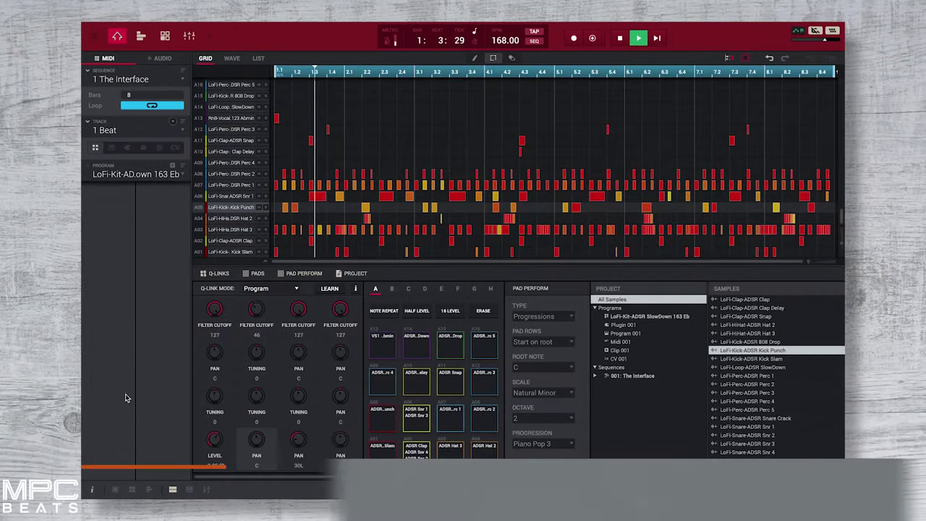
- Show pad A05's channel strip instead of the program's, adjust its fader, and solo it
click(132, 489)
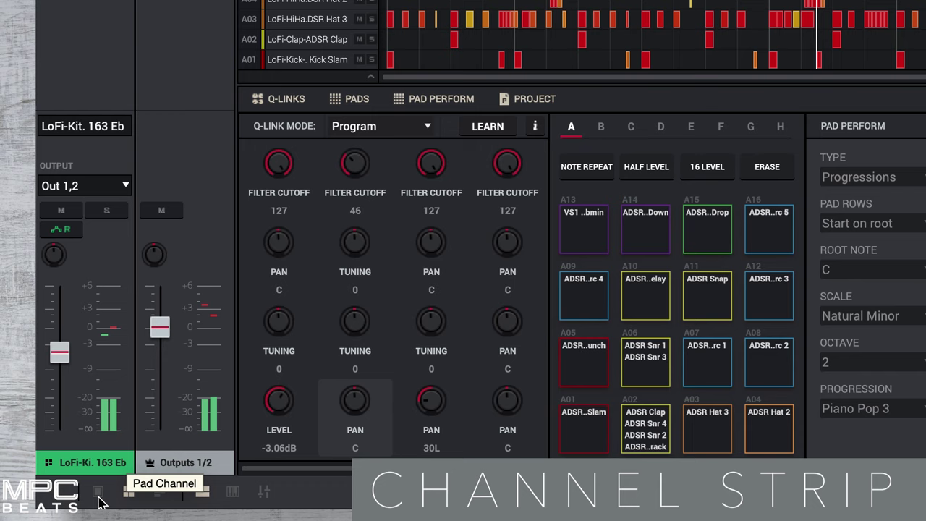
click(98, 494)
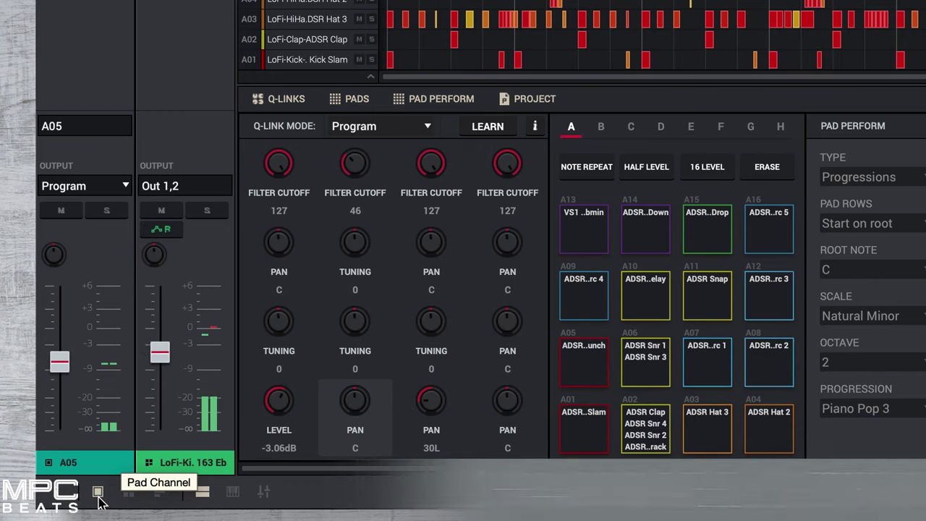
mouse_move(68, 374)
mouse_down()
mouse_move(63, 333)
mouse_move(66, 372)
mouse_up()
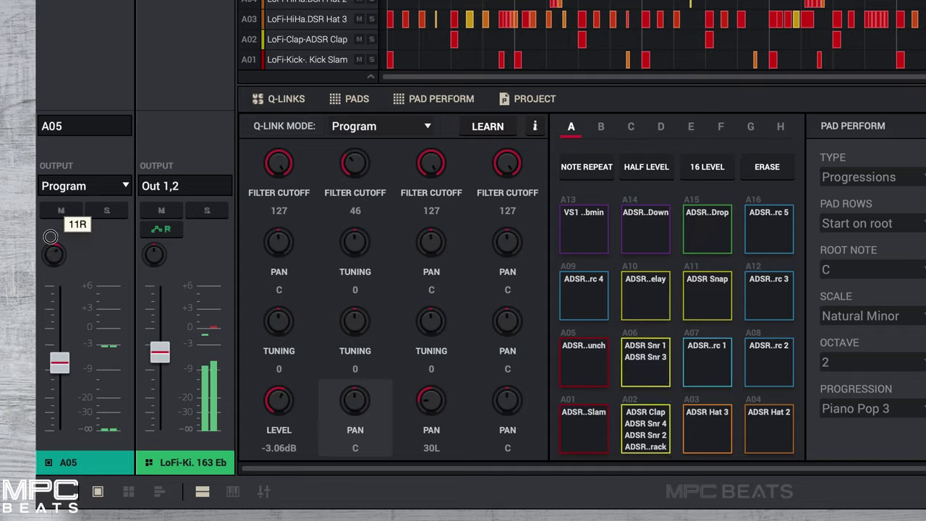
click(106, 210)
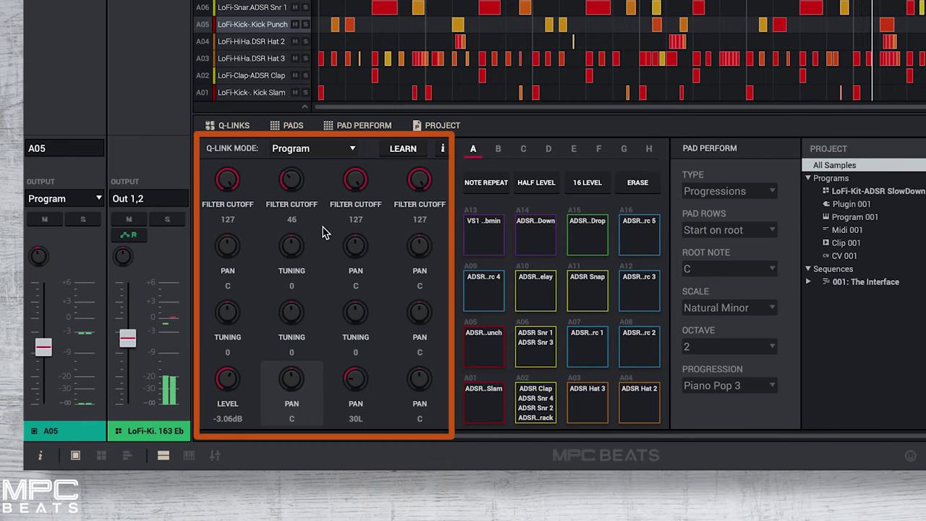
- Set the Q-Link mode to Pad Scene and turn up Filter Resonance
click(347, 153)
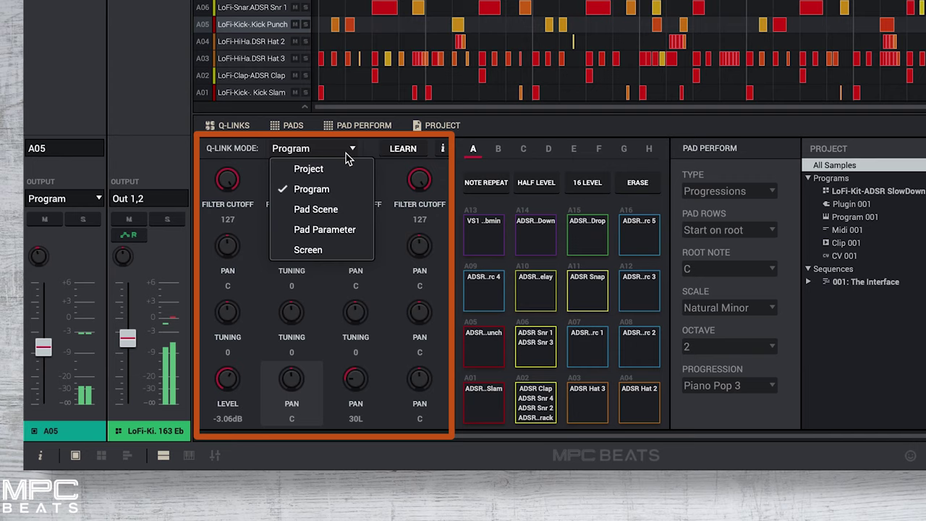
click(336, 211)
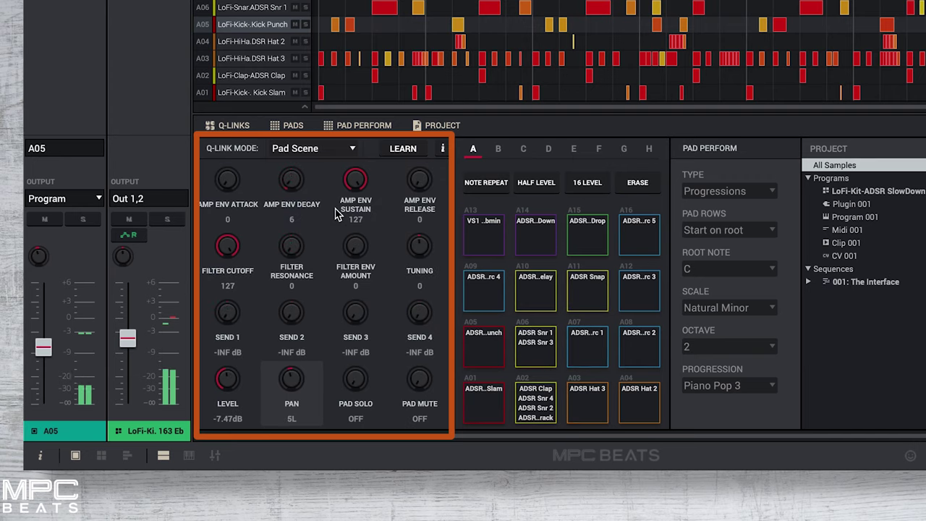
drag(285, 261, 288, 225)
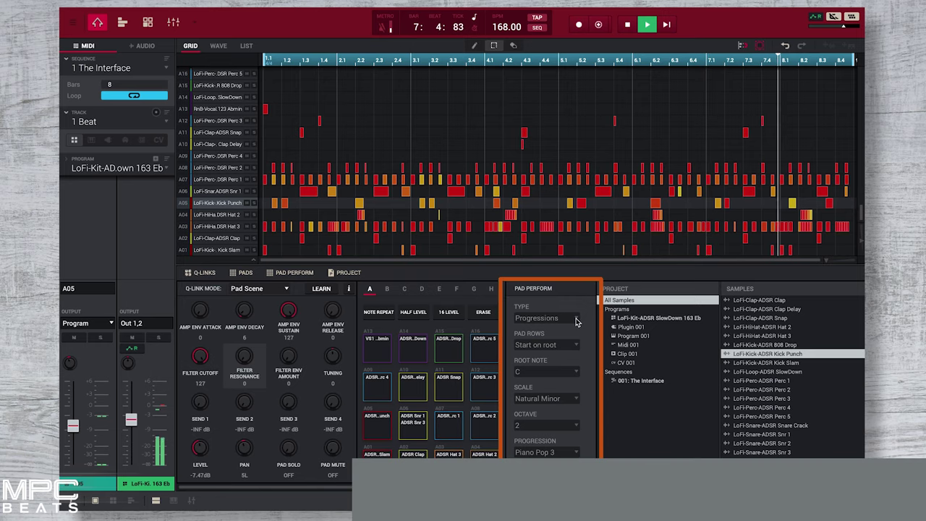
- Select the 2 Plugins track and set Pad Perform to Chromatic with root note E
click(84, 121)
click(87, 143)
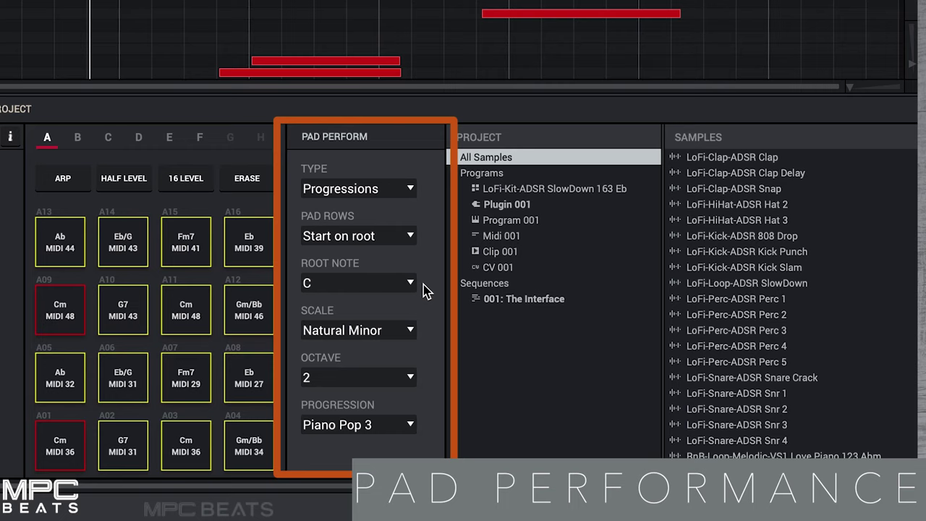
click(403, 189)
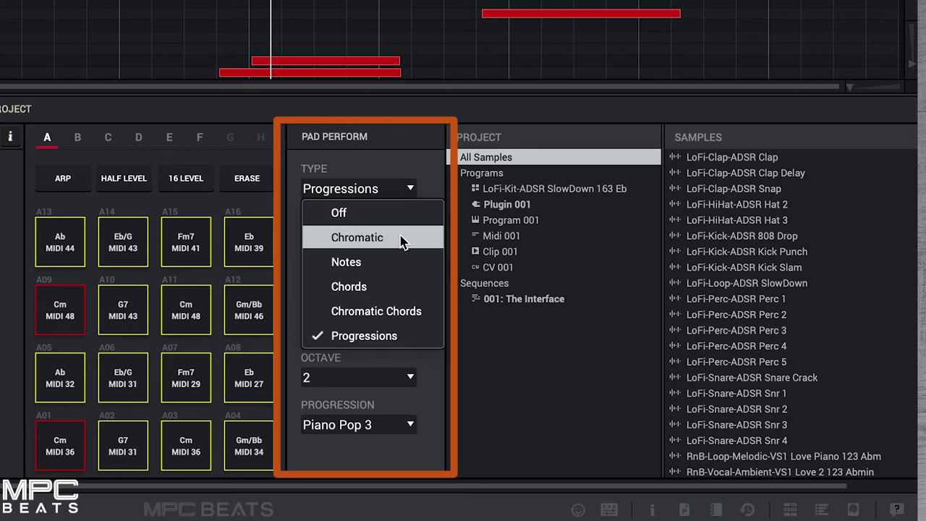
click(394, 287)
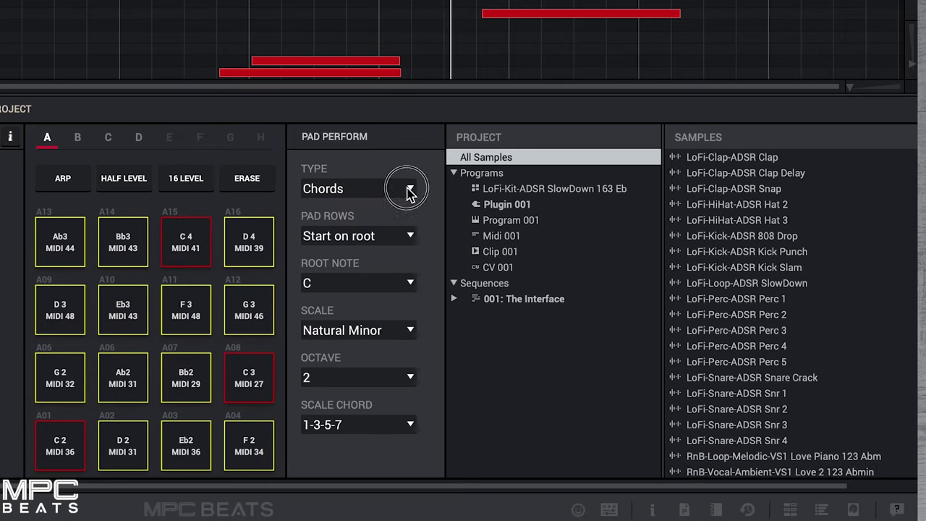
click(409, 188)
click(397, 238)
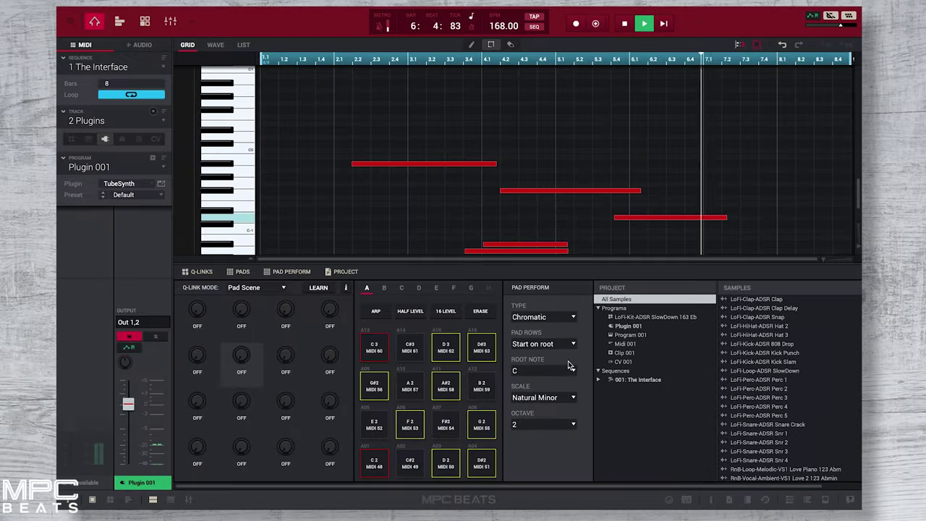
click(569, 369)
click(556, 302)
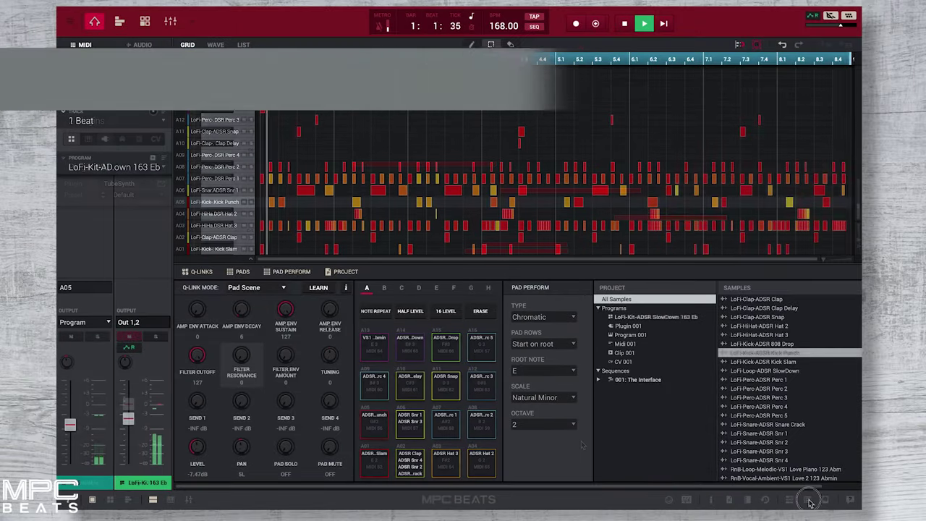
- Open the Expansion Browser and explore BoomBap program kits and HipHop Keys samples
click(808, 500)
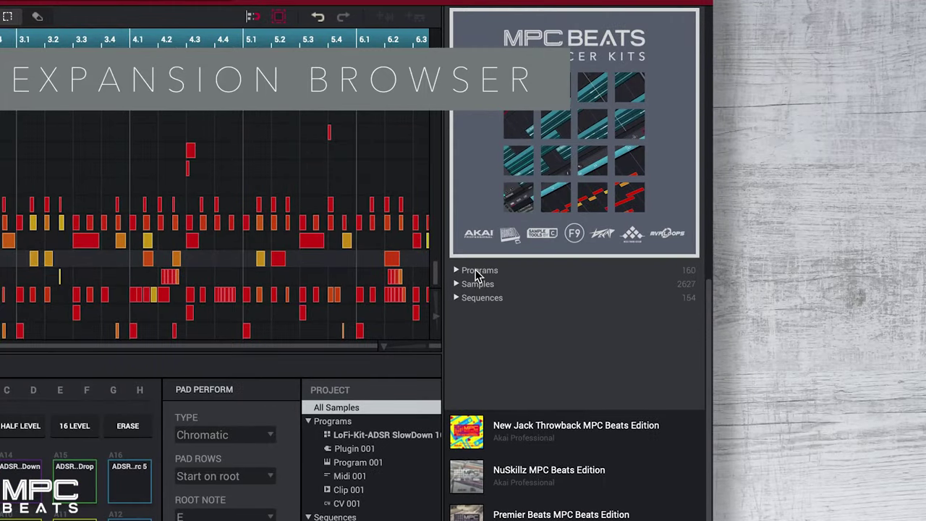
click(477, 272)
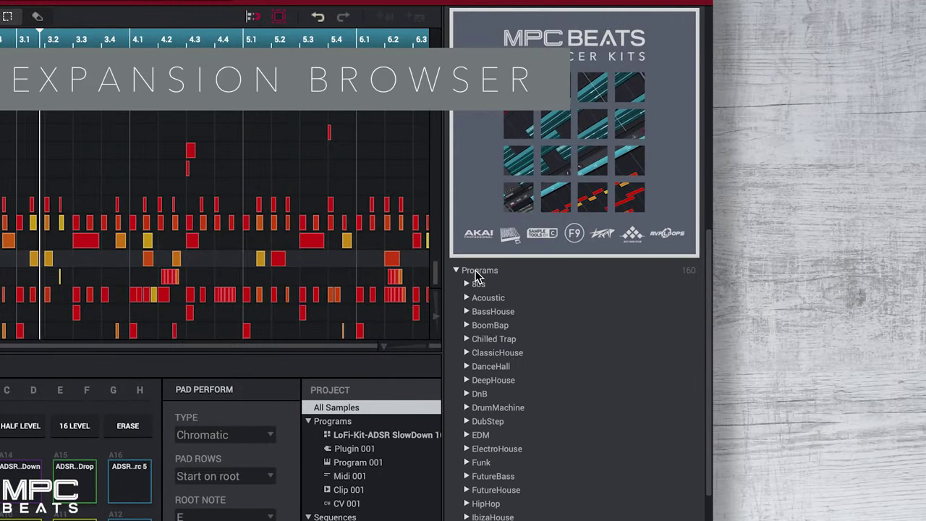
click(475, 323)
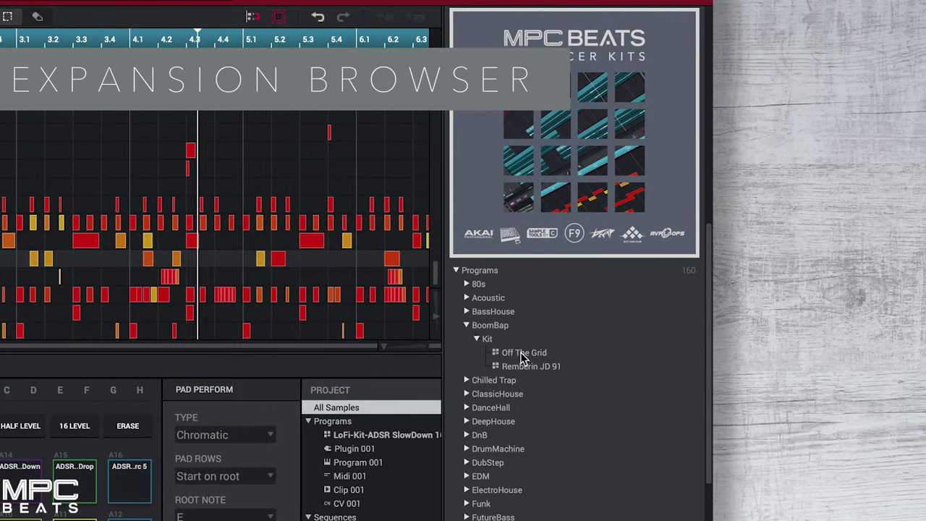
click(474, 272)
click(474, 283)
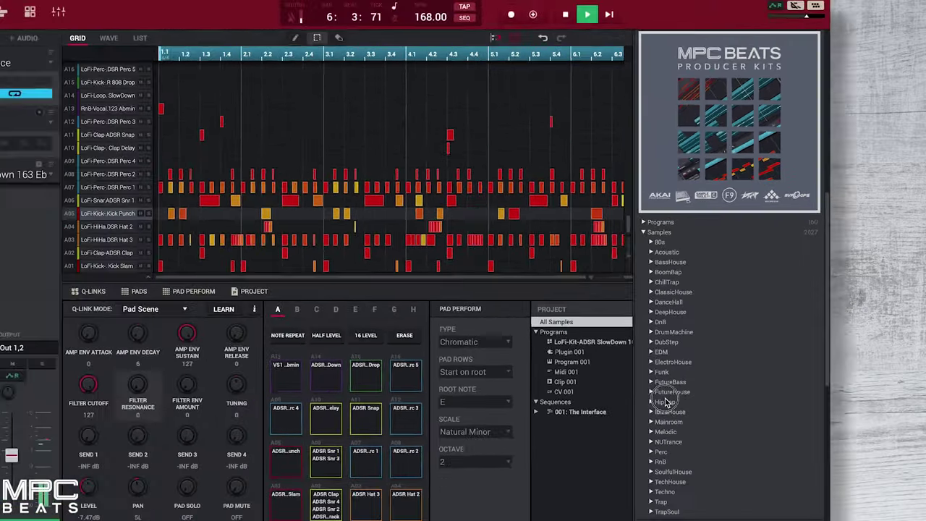
click(666, 403)
scroll(666, 402, down, 3)
click(663, 398)
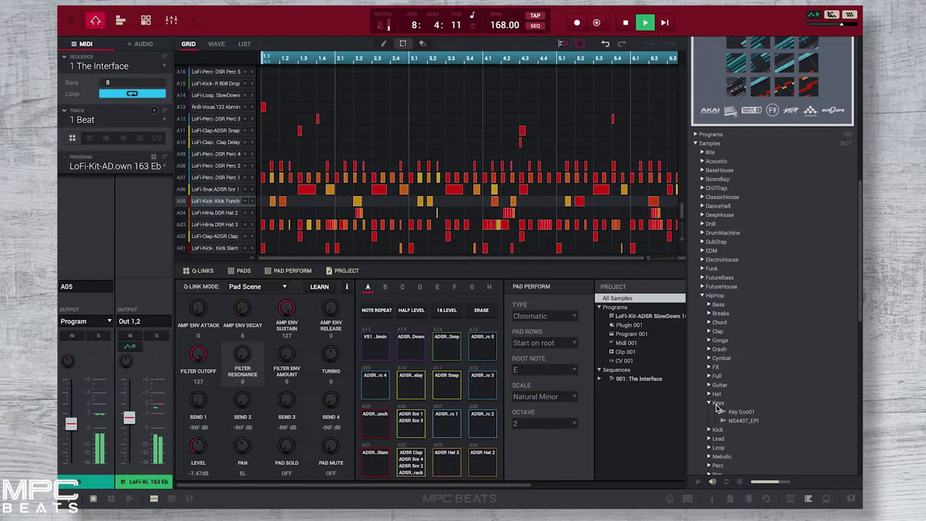
scroll(743, 167, up, 10)
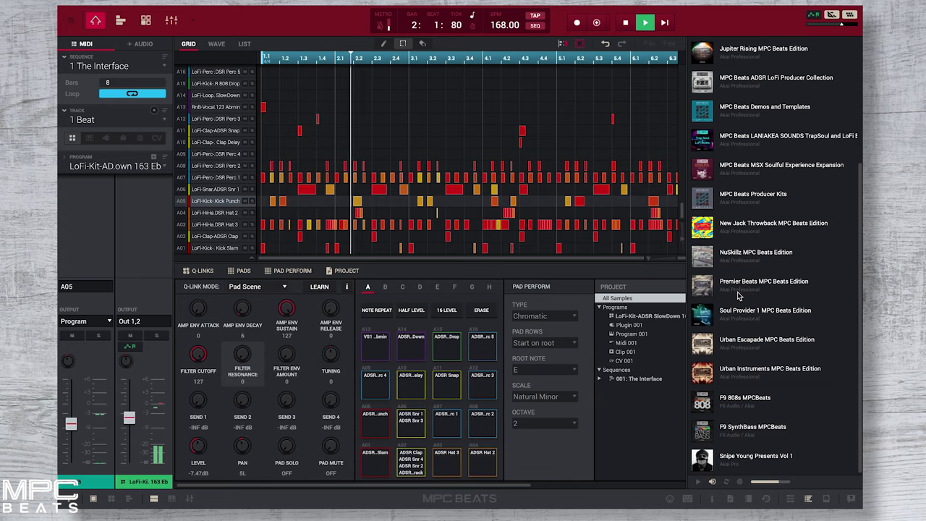
- View details of expansion packs from Soul Provider 1 to Araab Trap Soul, then close the browser
click(738, 323)
click(738, 293)
click(737, 228)
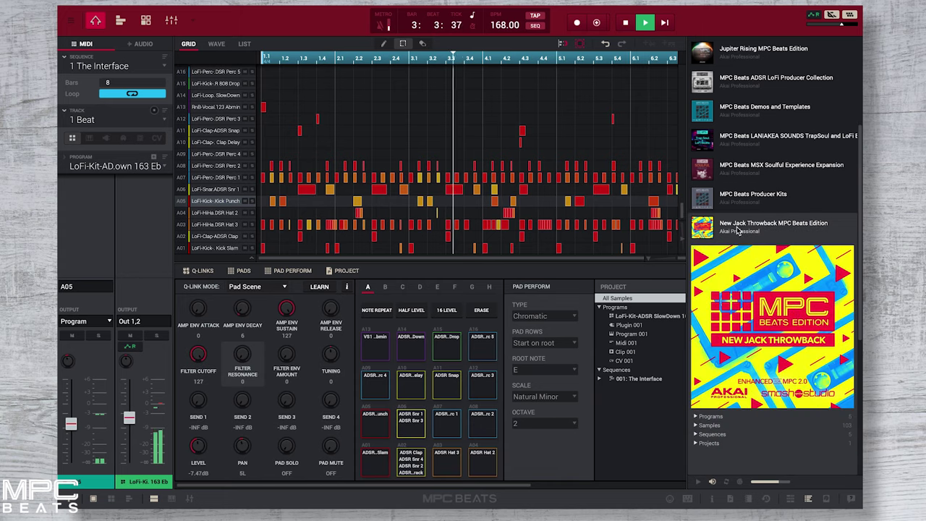
click(740, 171)
click(739, 124)
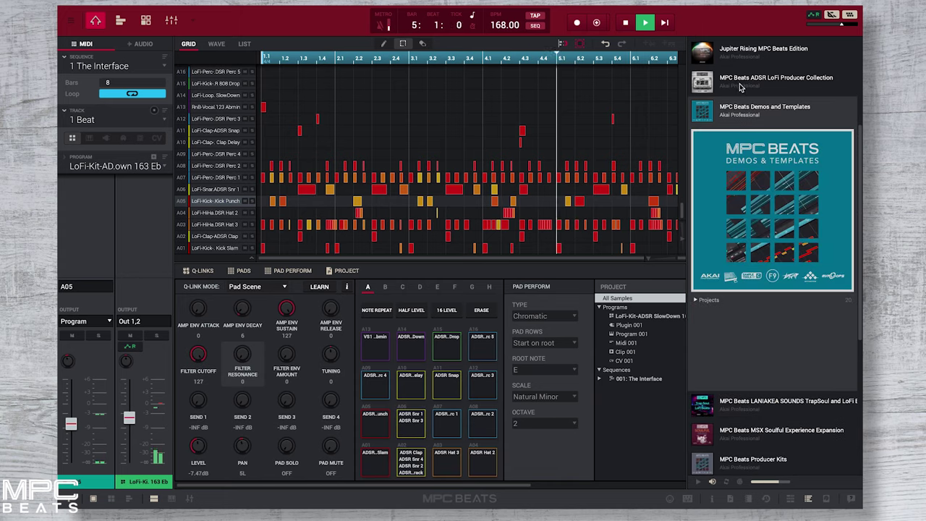
click(740, 81)
scroll(740, 86, up, 1)
click(740, 108)
click(741, 65)
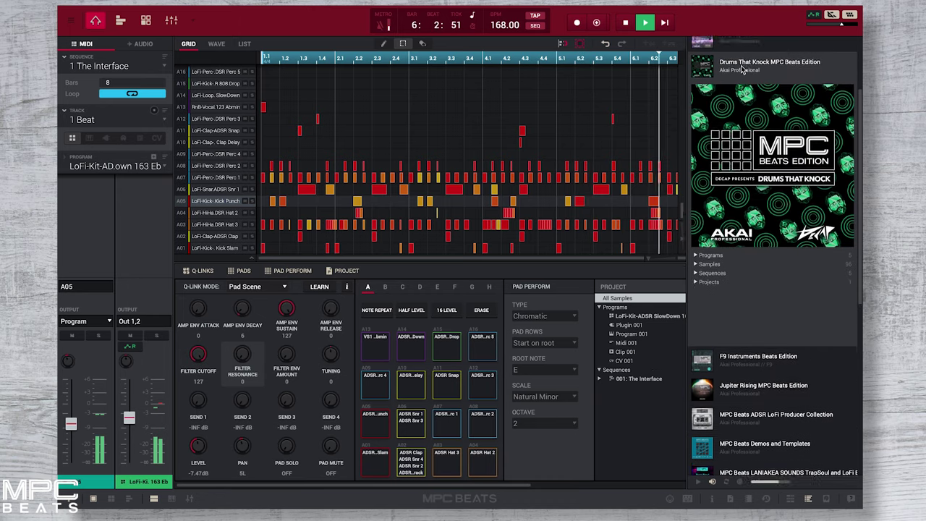
scroll(741, 68, up, 3)
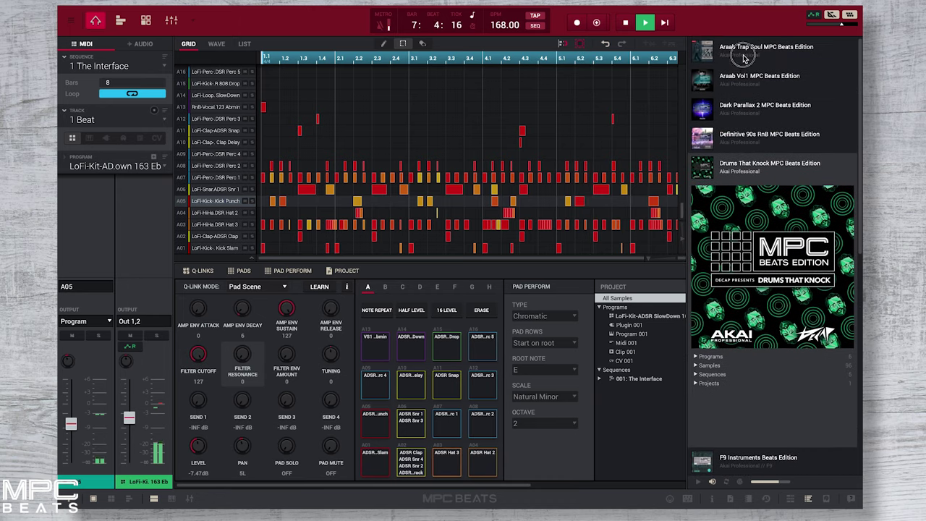
click(743, 58)
click(737, 60)
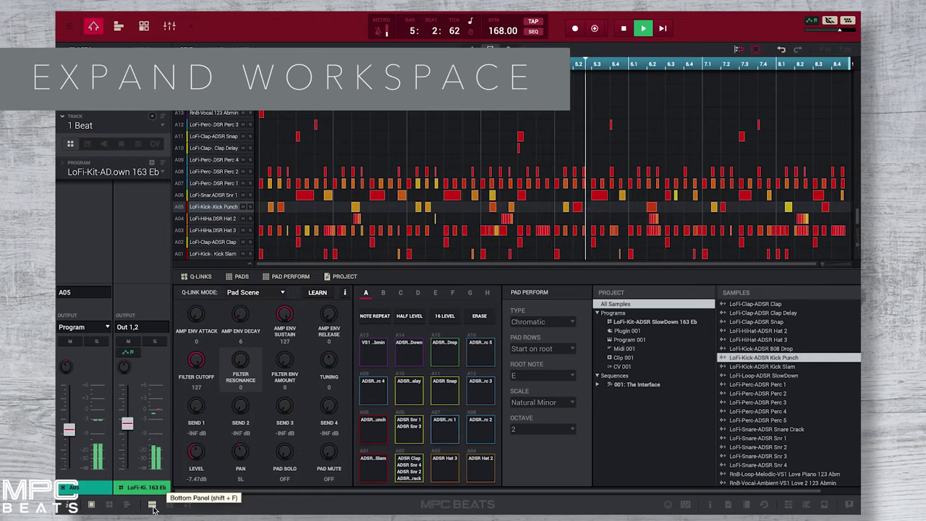
click(153, 507)
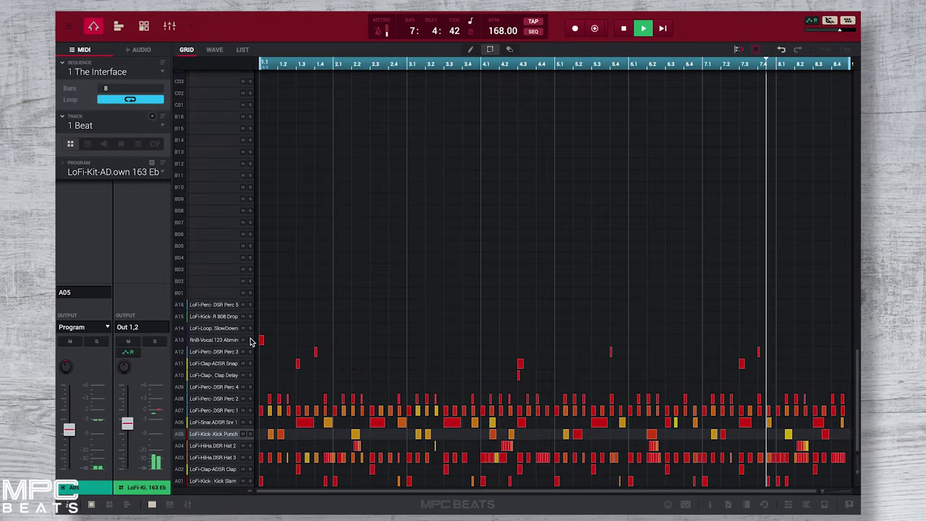
click(170, 505)
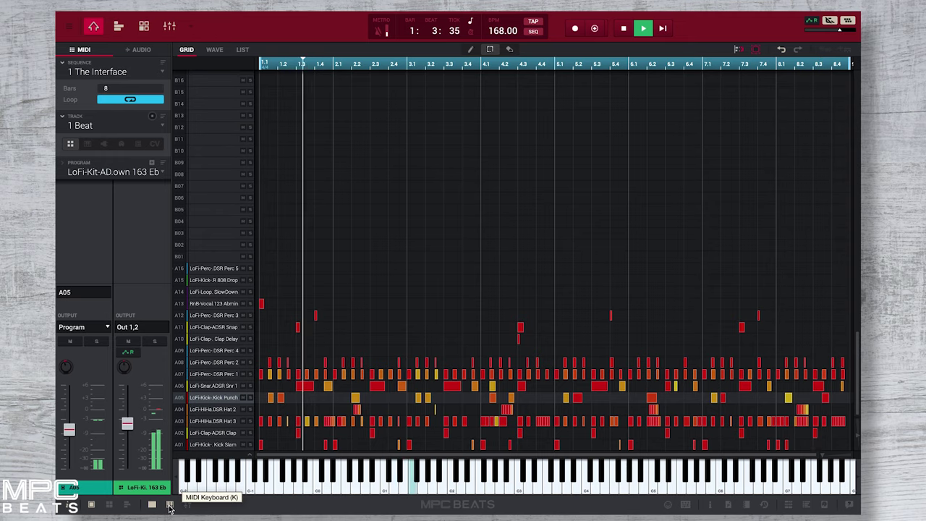
click(188, 504)
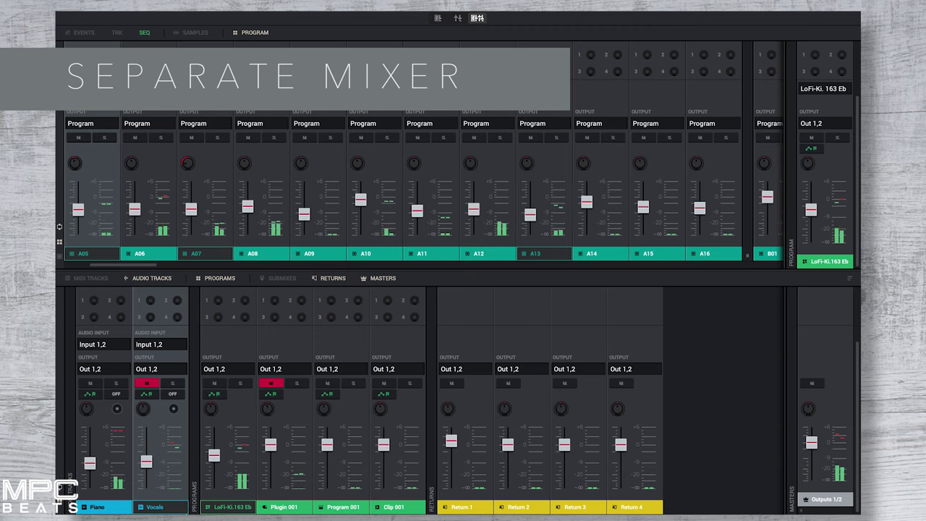
click(62, 489)
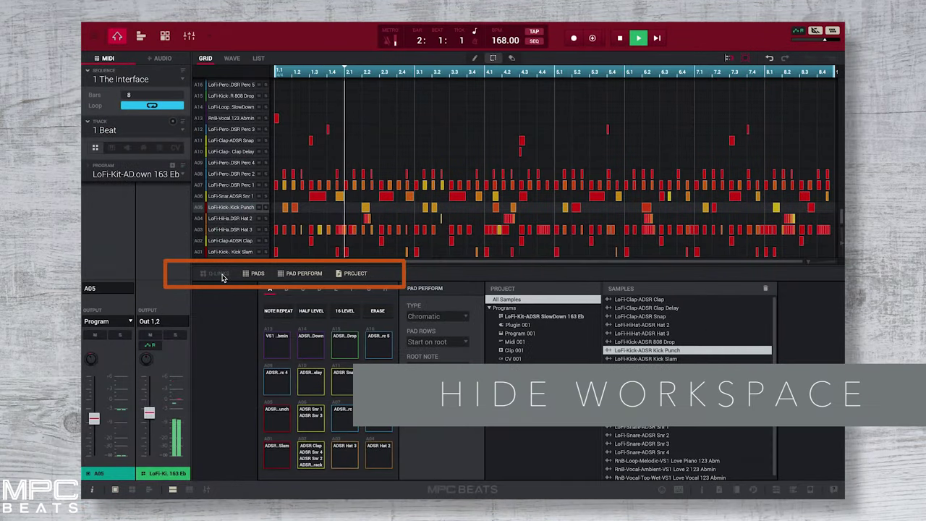
- Hide the Pad Perform, Project, Pads and bottom panels, then show the MIDI keyboard
click(292, 275)
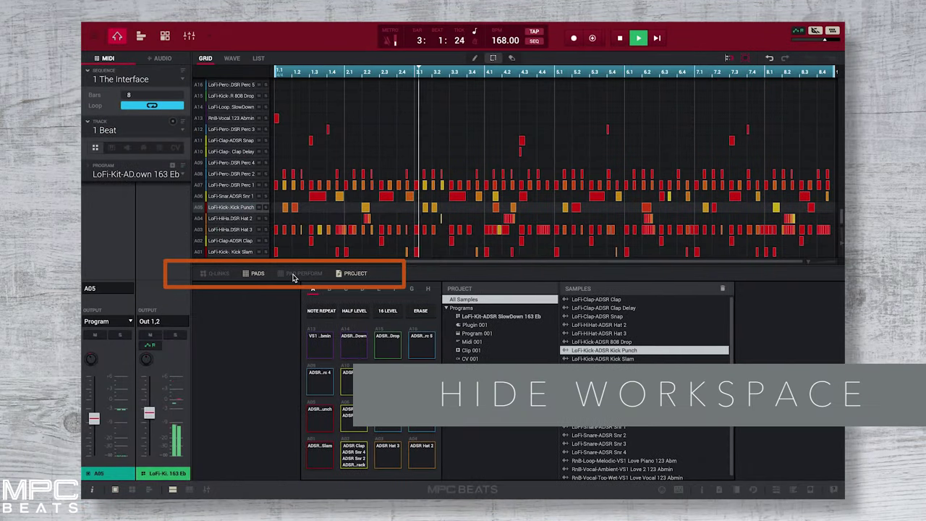
click(355, 275)
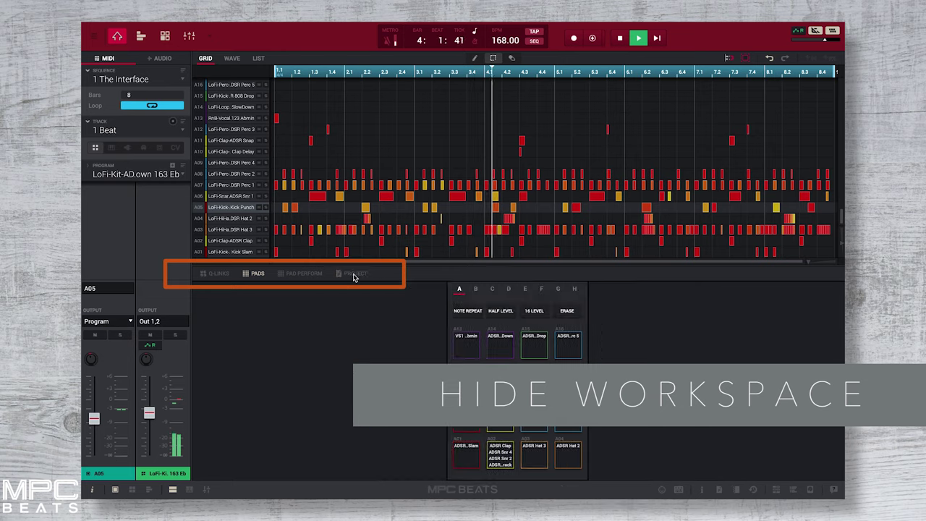
click(258, 274)
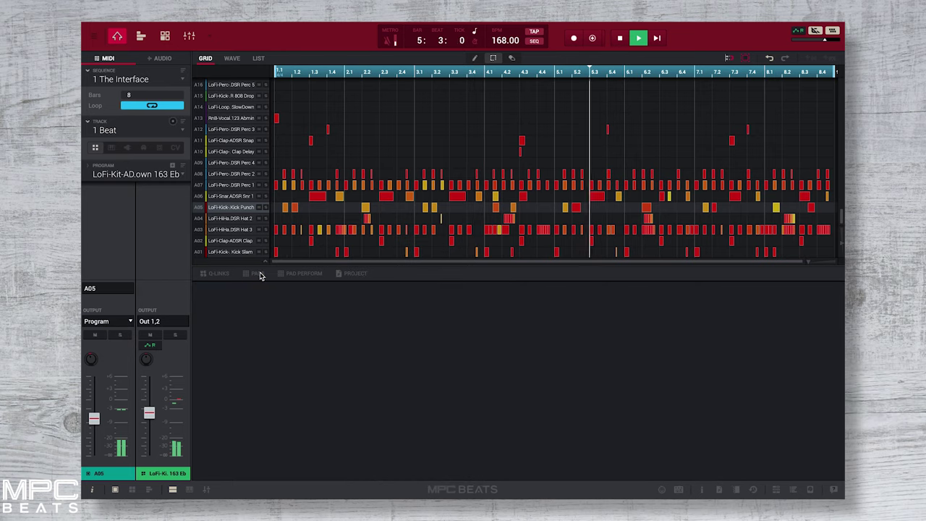
click(172, 490)
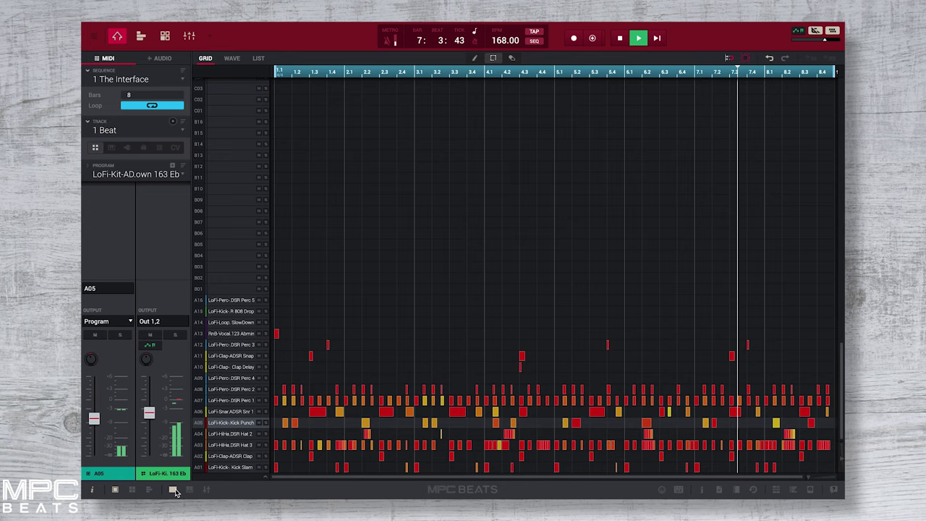
click(188, 489)
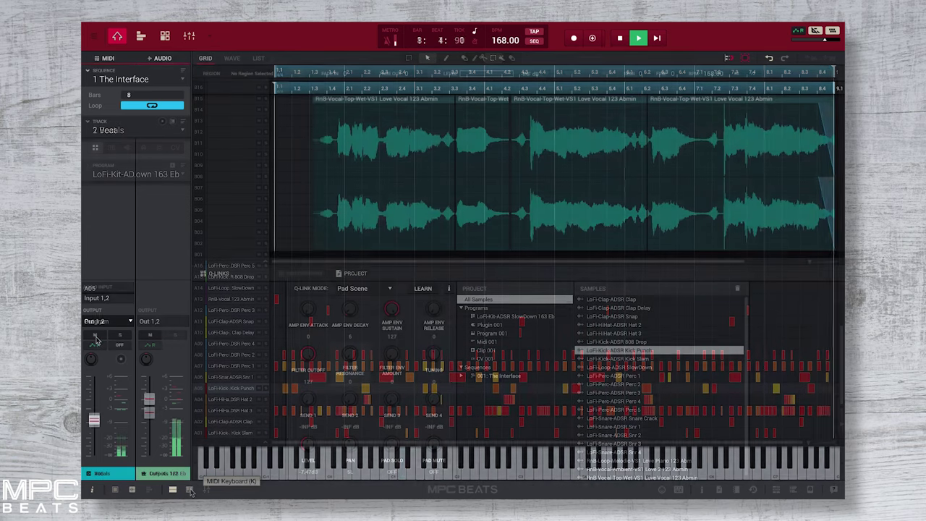